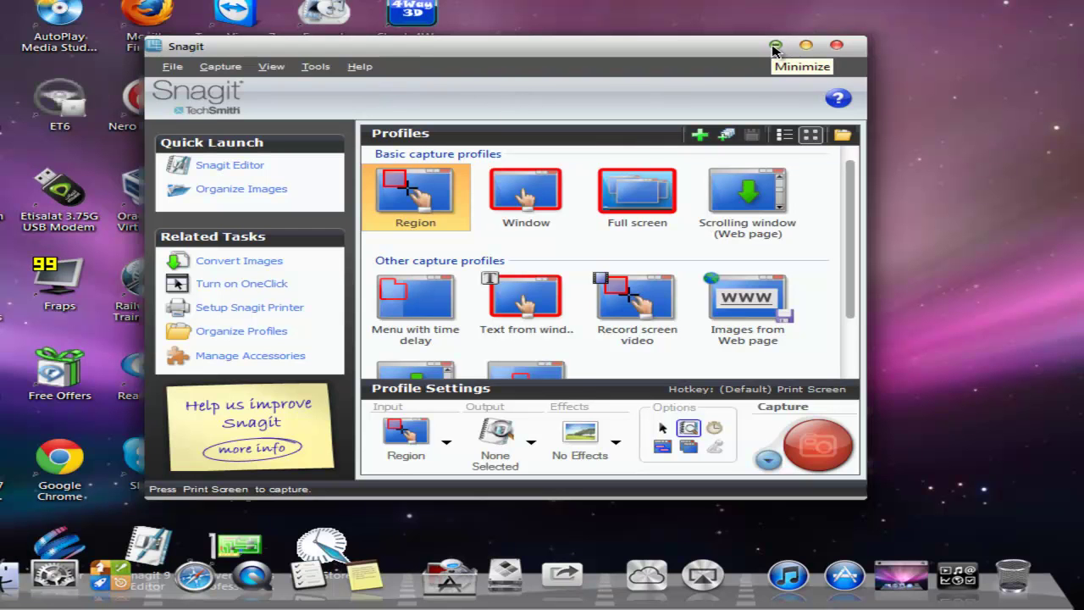
Minimize the Snagit window to the desktop and restore it
{"action": "left_click", "coordinate": [773, 47]}
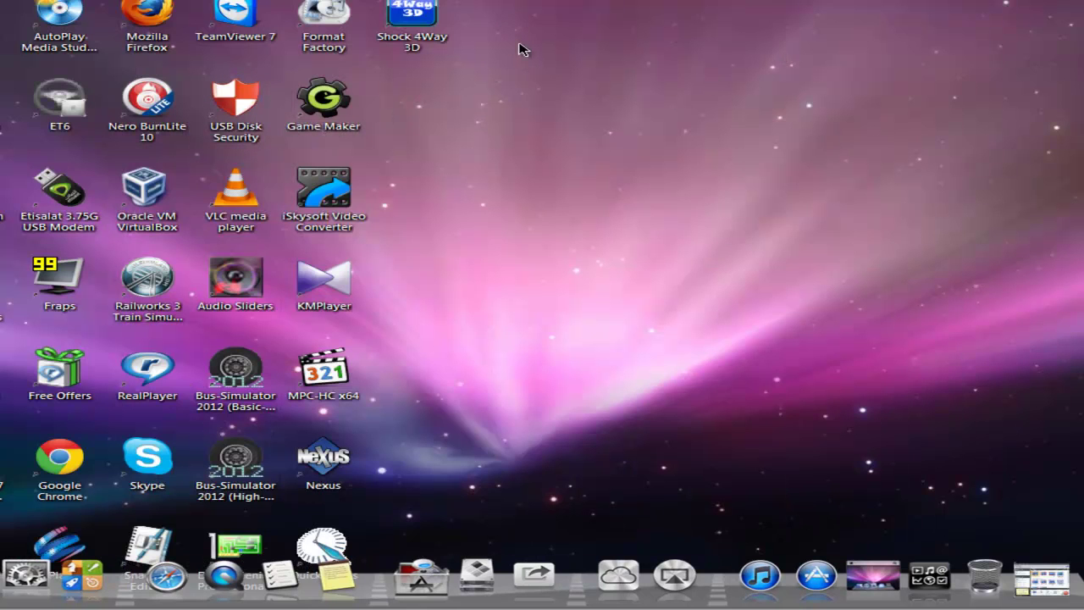
{"action": "right_click", "coordinate": [592, 117]}
{"action": "left_click", "coordinate": [690, 162]}
{"action": "left_click", "coordinate": [1008, 555]}
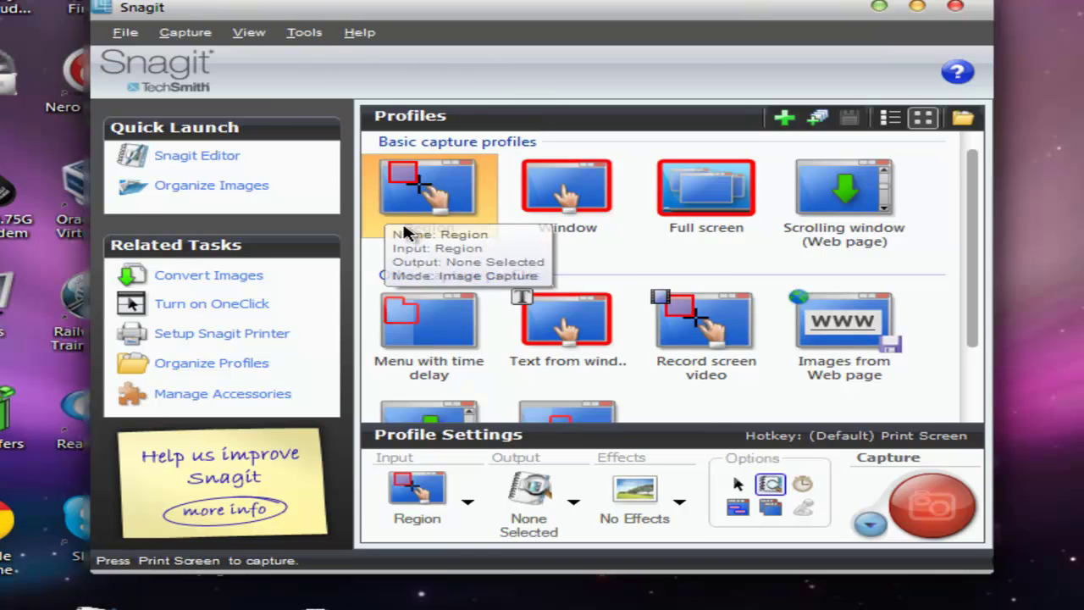
Capture the dock area of the desktop as an image using the Region profile
{"action": "right_click", "coordinate": [452, 190]}
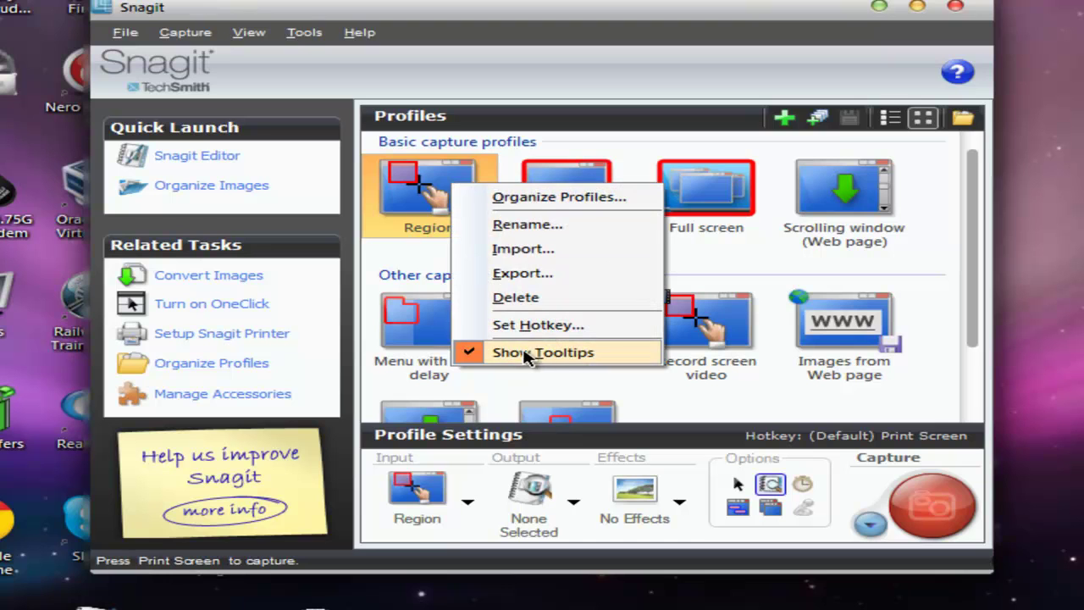
{"action": "left_click", "coordinate": [931, 246]}
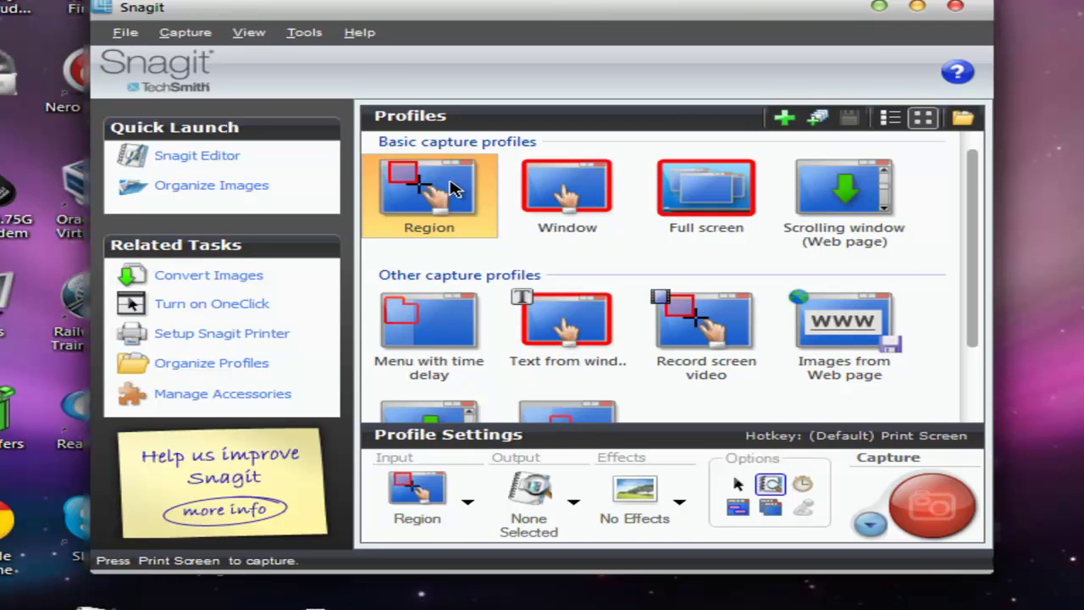
{"action": "left_click", "coordinate": [934, 508]}
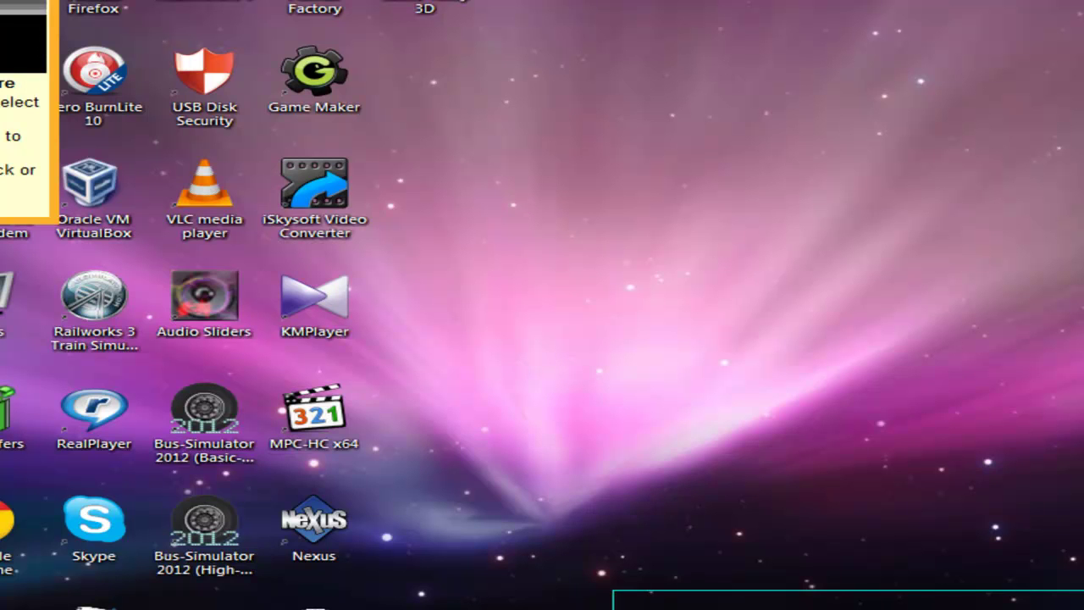
{"action": "left_click", "coordinate": [541, 590]}
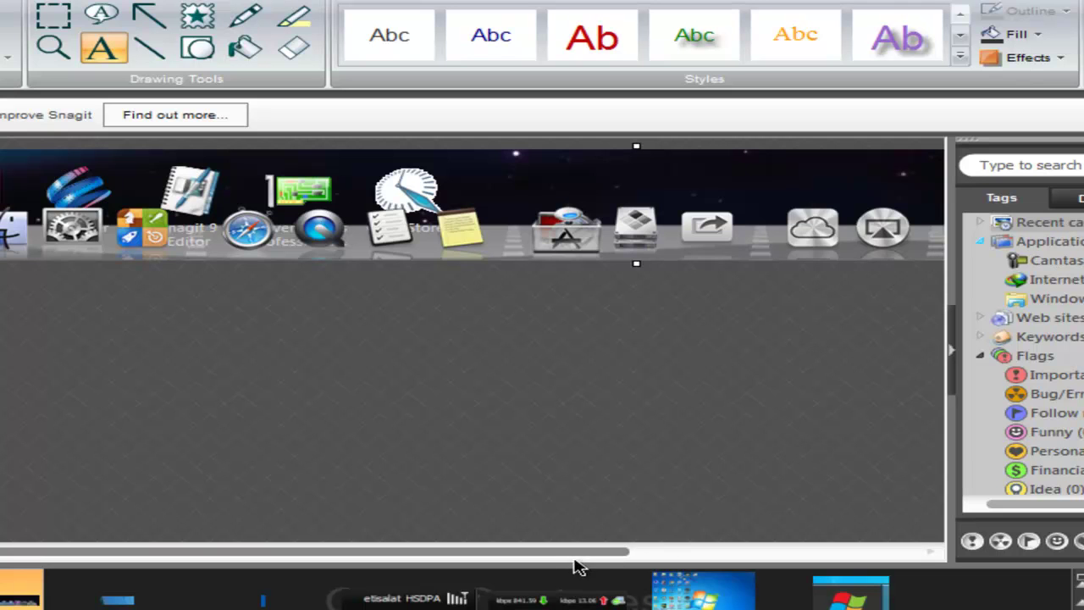
Draw a red arrow on the captured dock image, pointing toward the yellow sticky-note icon
{"action": "mouse_move", "coordinate": [597, 556]}
{"action": "left_mouse_down"}
{"action": "mouse_move", "coordinate": [862, 556]}
{"action": "mouse_move", "coordinate": [610, 551]}
{"action": "left_mouse_up"}
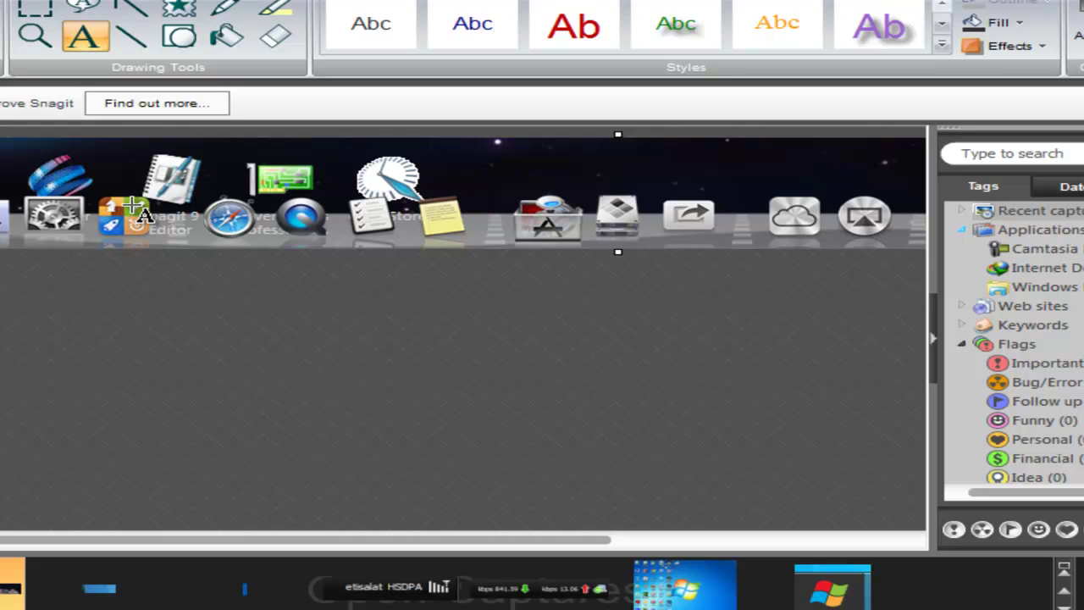
{"action": "left_click", "coordinate": [129, 9]}
{"action": "mouse_move", "coordinate": [735, 159]}
{"action": "left_mouse_down"}
{"action": "mouse_move", "coordinate": [557, 169]}
{"action": "mouse_move", "coordinate": [483, 190]}
{"action": "left_mouse_up"}
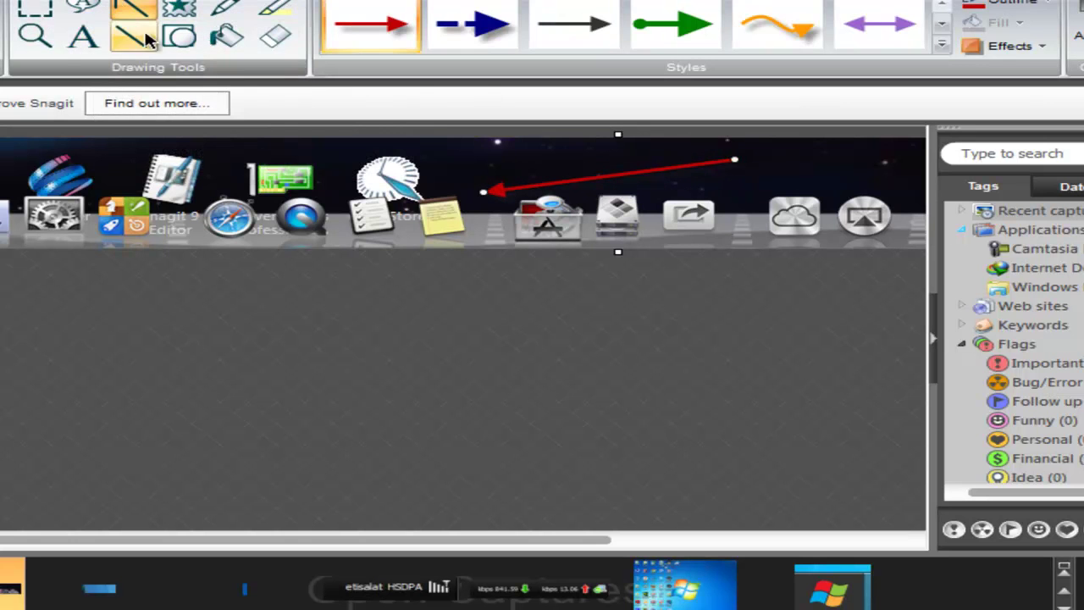
{"action": "left_click", "coordinate": [84, 9]}
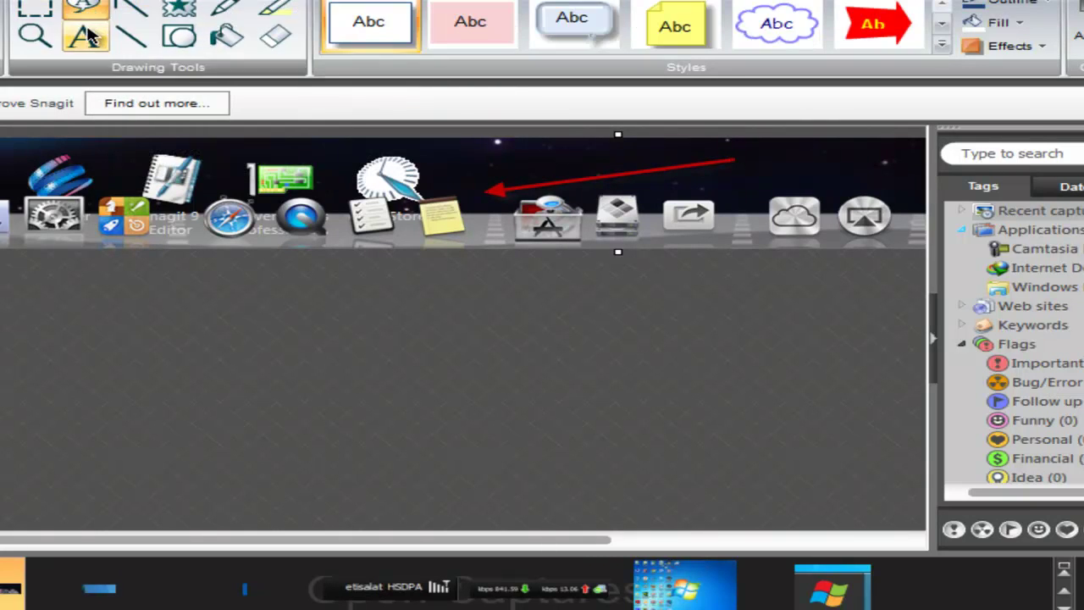
{"action": "left_click", "coordinate": [83, 36]}
{"action": "left_click", "coordinate": [129, 11]}
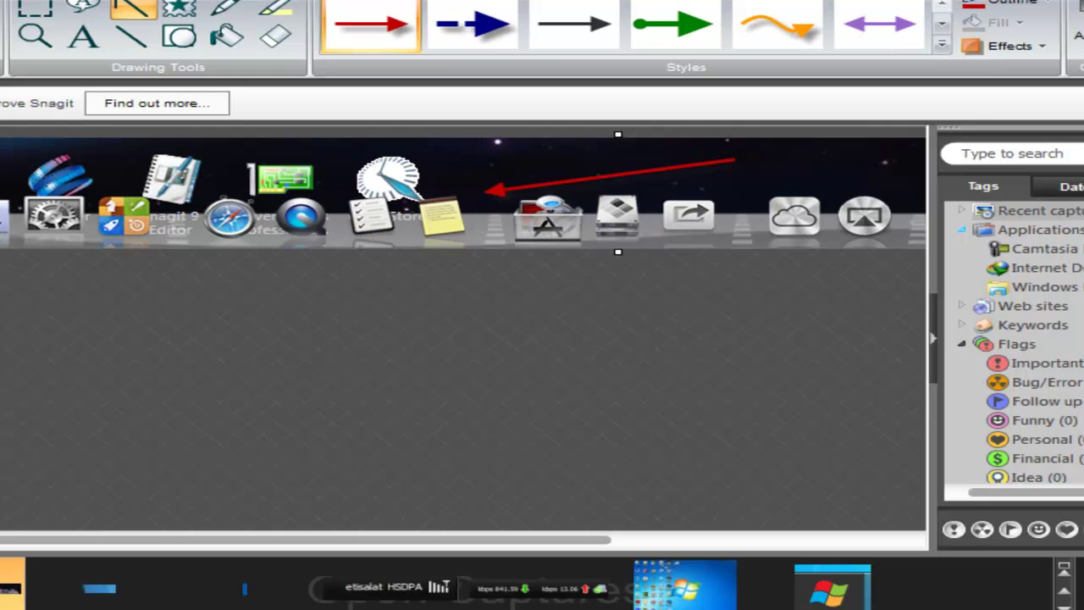
Check which file formats the capture can be saved in, and cancel saving
{"action": "key", "text": "ctrl+s"}
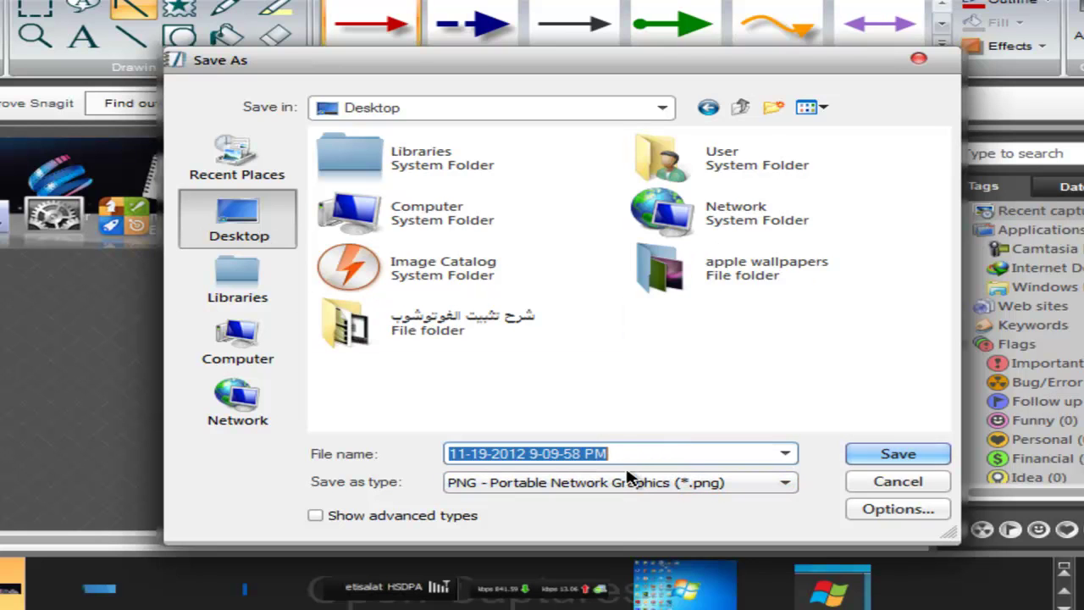
{"action": "left_click", "coordinate": [628, 479]}
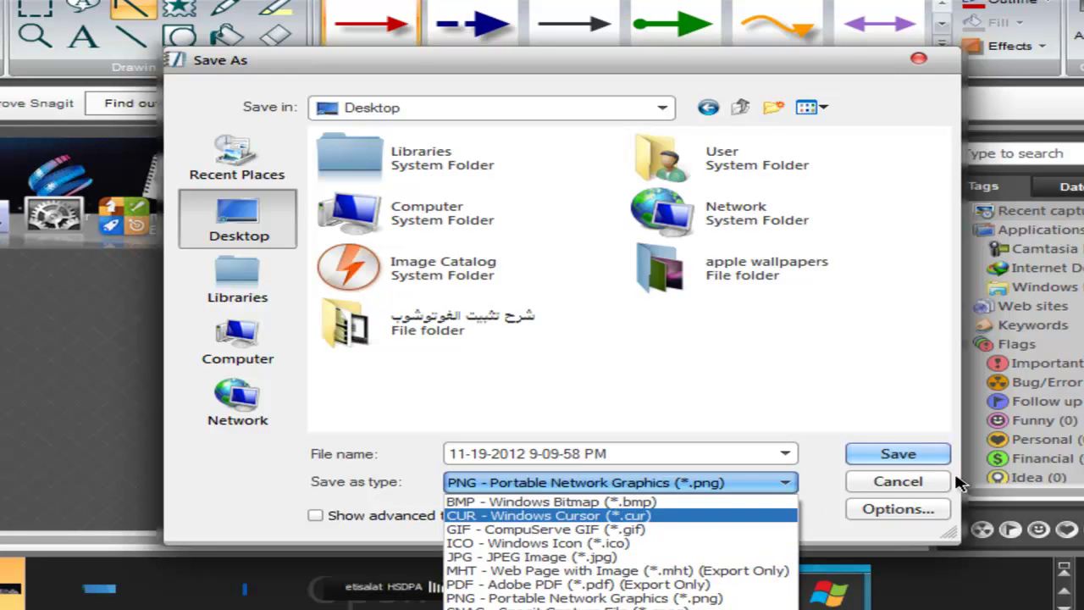
{"action": "left_click", "coordinate": [910, 483]}
{"action": "left_click", "coordinate": [898, 482]}
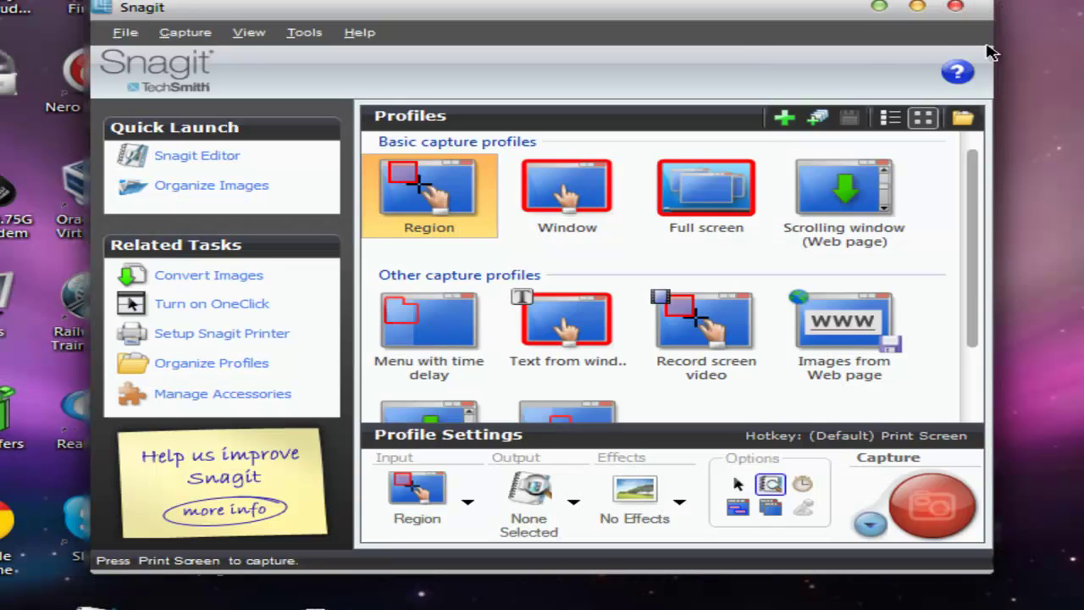
Capture the menu bar's clock area with the Window profile, and undo a trial widening of its canvas
{"action": "left_click", "coordinate": [587, 191]}
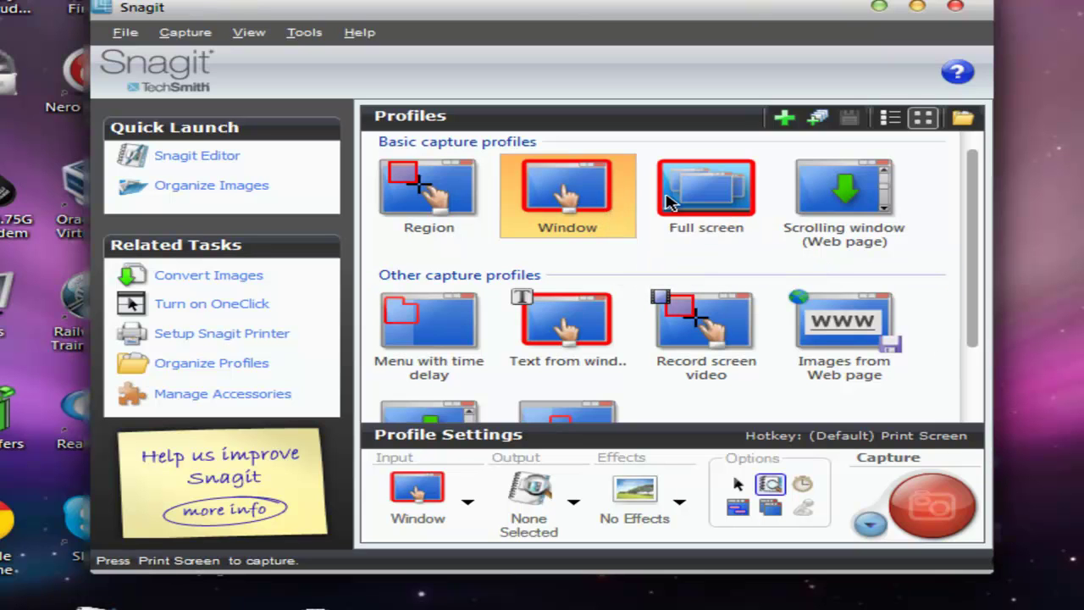
{"action": "right_click", "coordinate": [581, 177]}
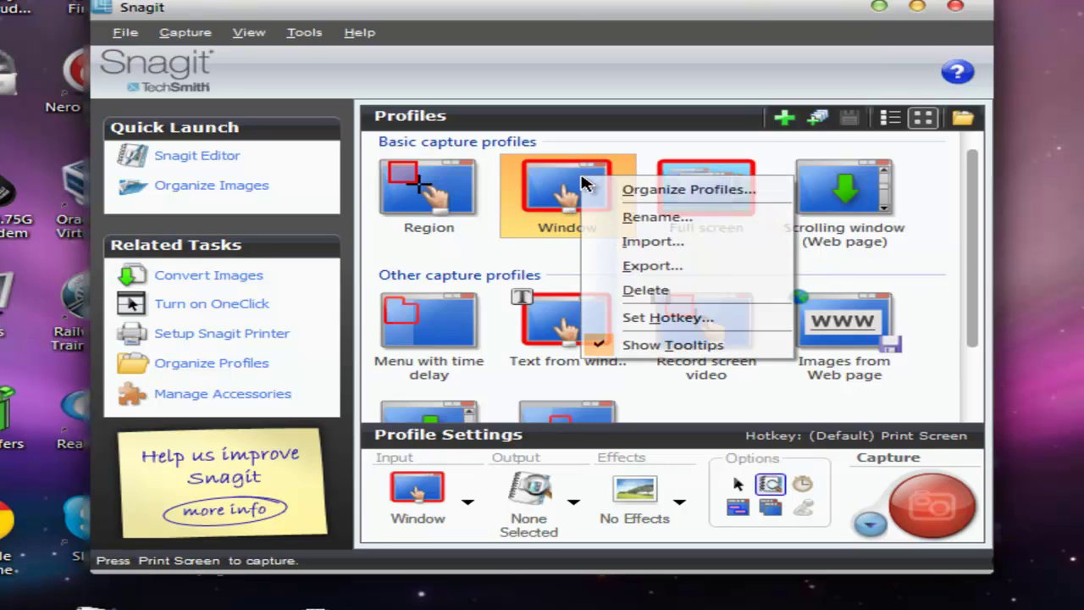
{"action": "left_click", "coordinate": [934, 268]}
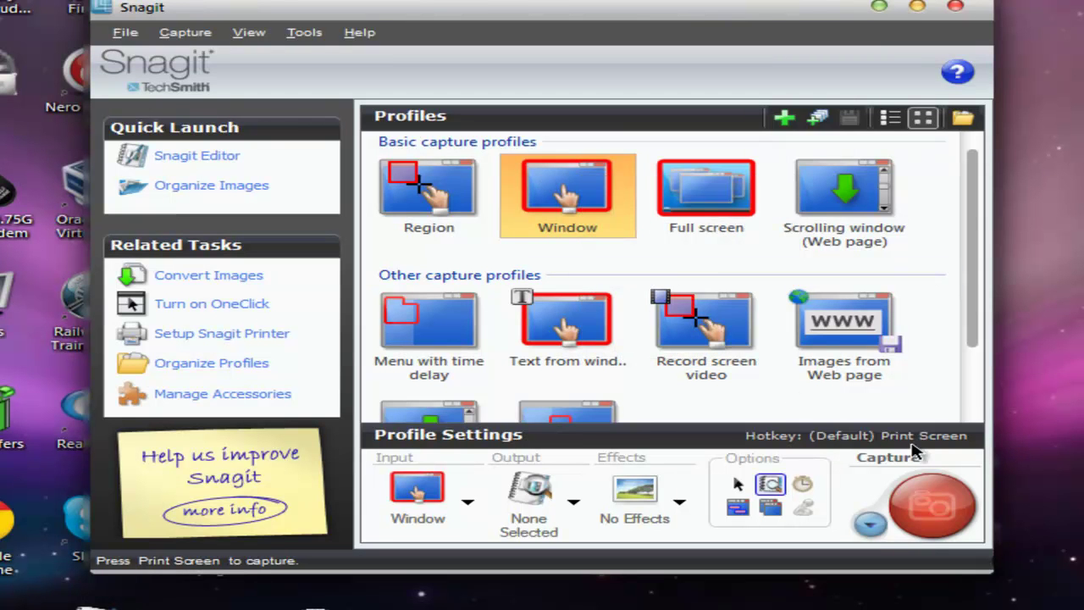
{"action": "left_click", "coordinate": [954, 507]}
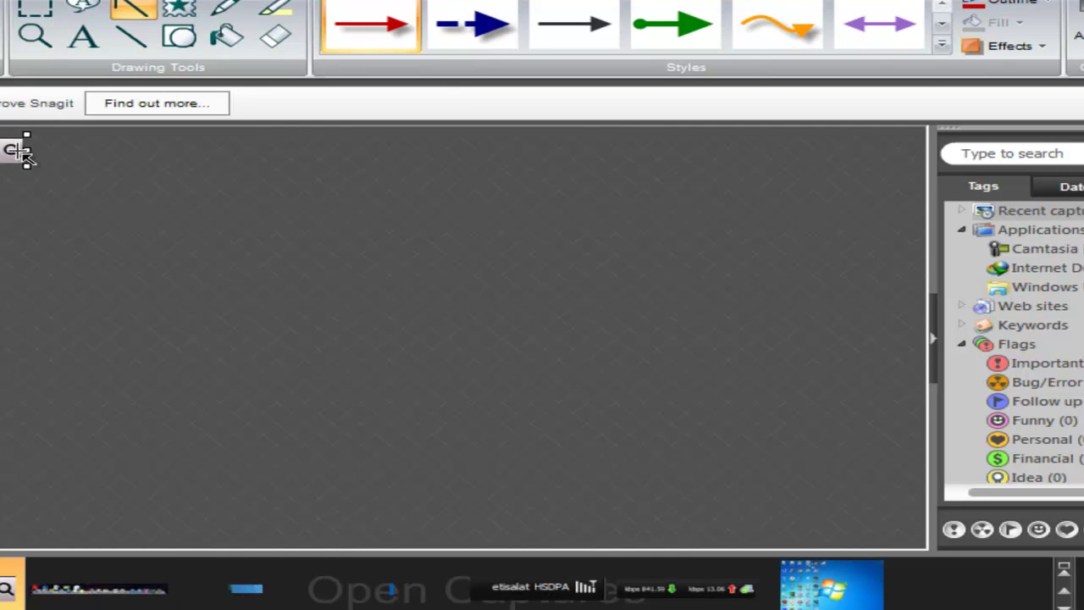
{"action": "left_click_drag", "start_coordinate": [26, 149], "coordinate": [142, 151]}
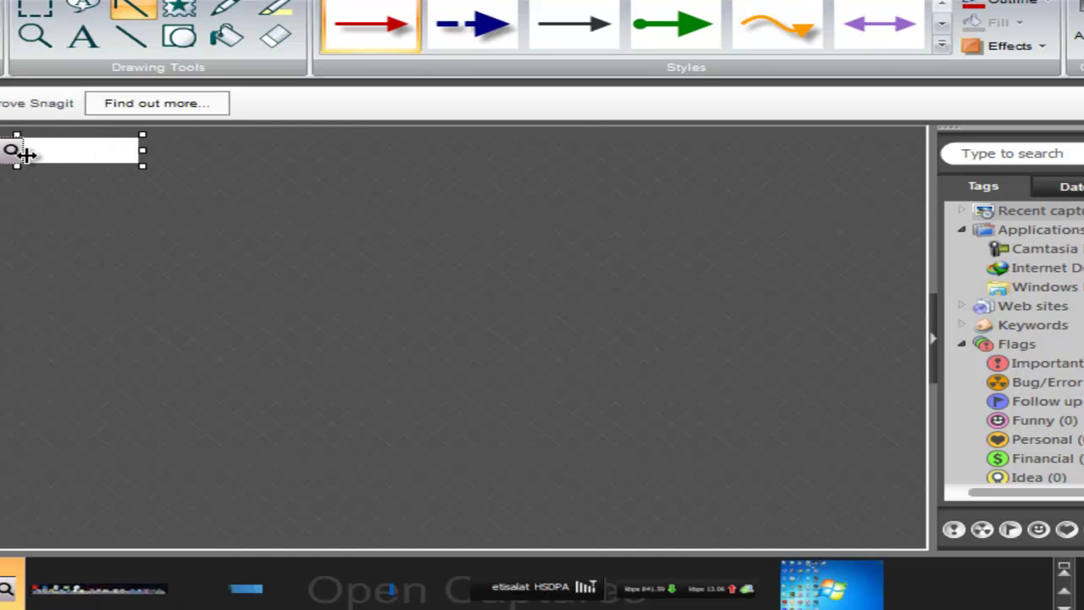
{"action": "key", "text": "ctrl+z"}
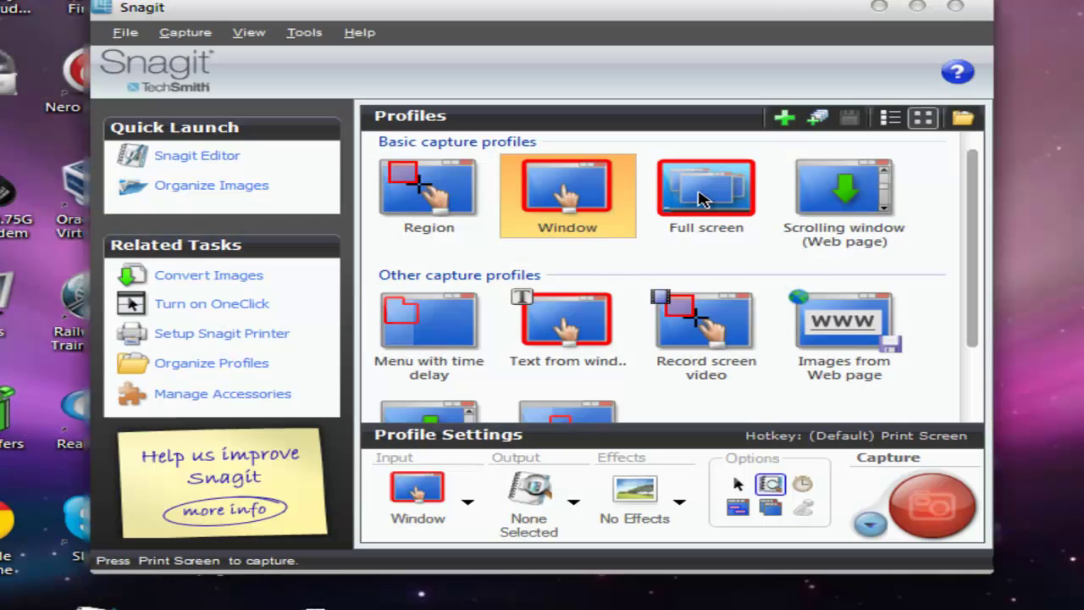
Capture the entire desktop with the Full screen profile and look over the whole captured image
{"action": "left_click", "coordinate": [700, 196]}
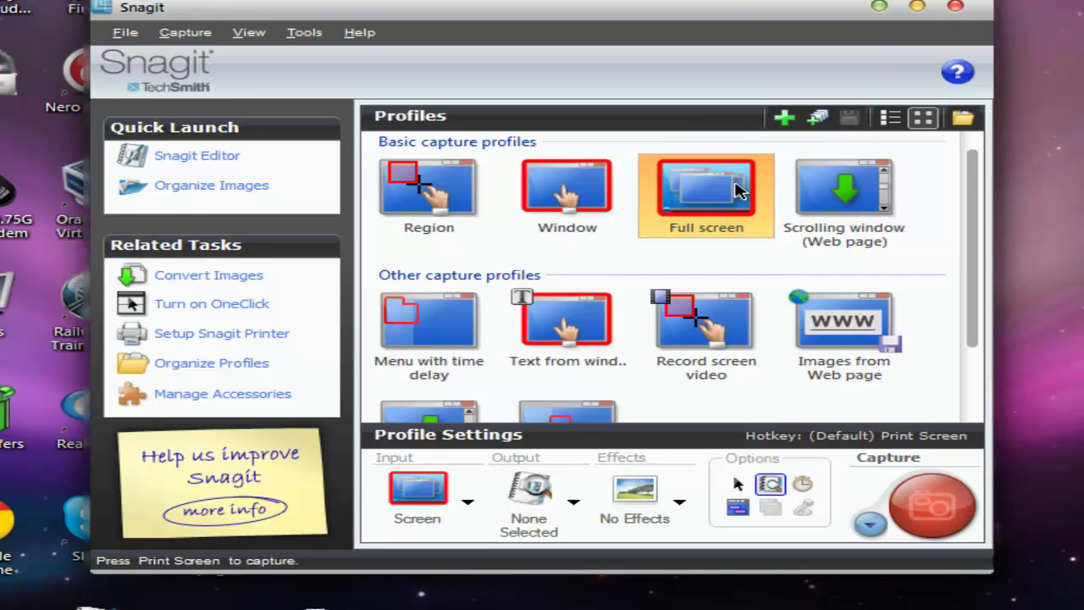
{"action": "left_click", "coordinate": [963, 521]}
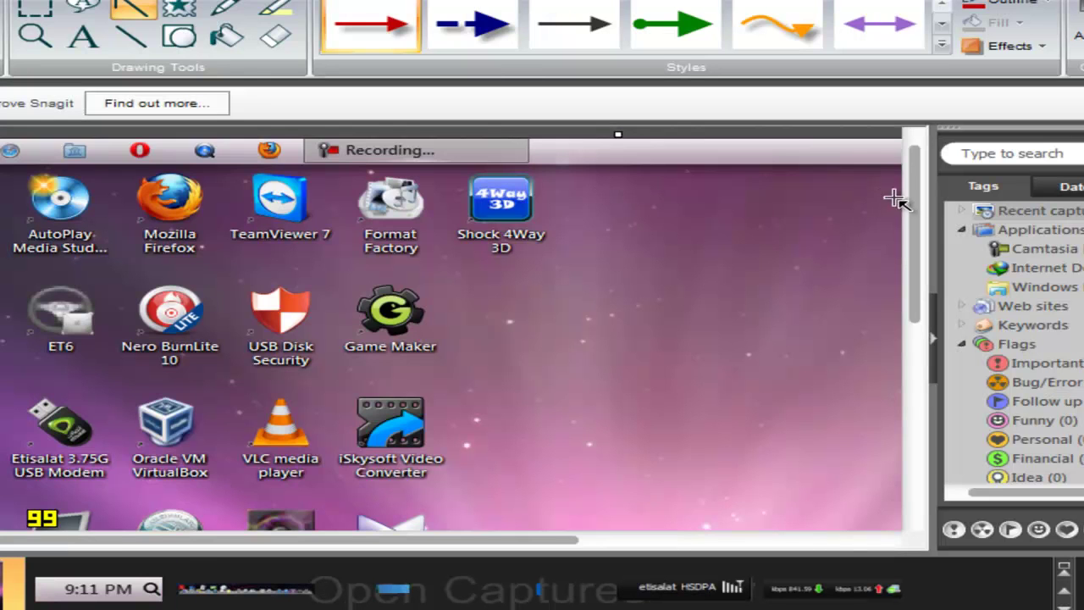
{"action": "left_click_drag", "start_coordinate": [913, 203], "coordinate": [913, 398]}
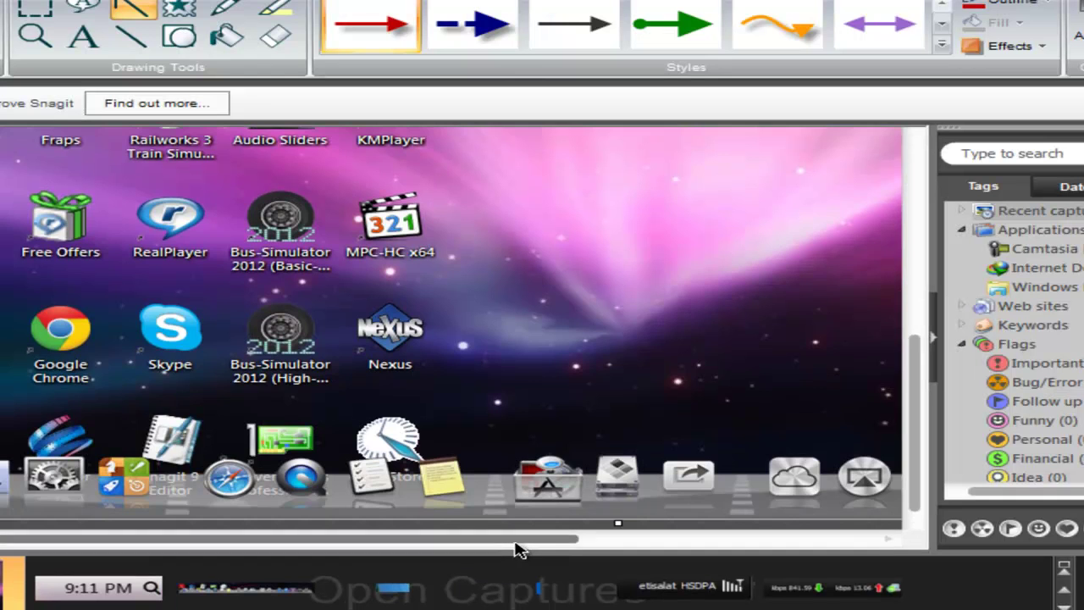
{"action": "left_click_drag", "start_coordinate": [482, 538], "coordinate": [686, 538]}
{"action": "left_click_drag", "start_coordinate": [911, 400], "coordinate": [875, 175]}
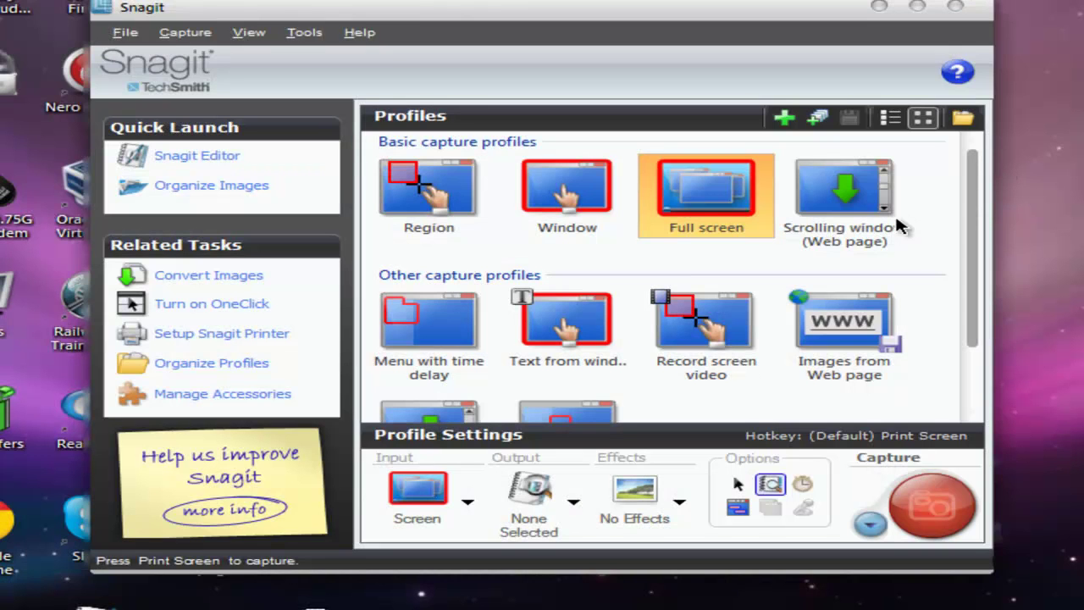
Show the settings of the Scrolling window, Window, Menu with time delay, Text from window and Record screen video profiles in turn
{"action": "left_click", "coordinate": [880, 245]}
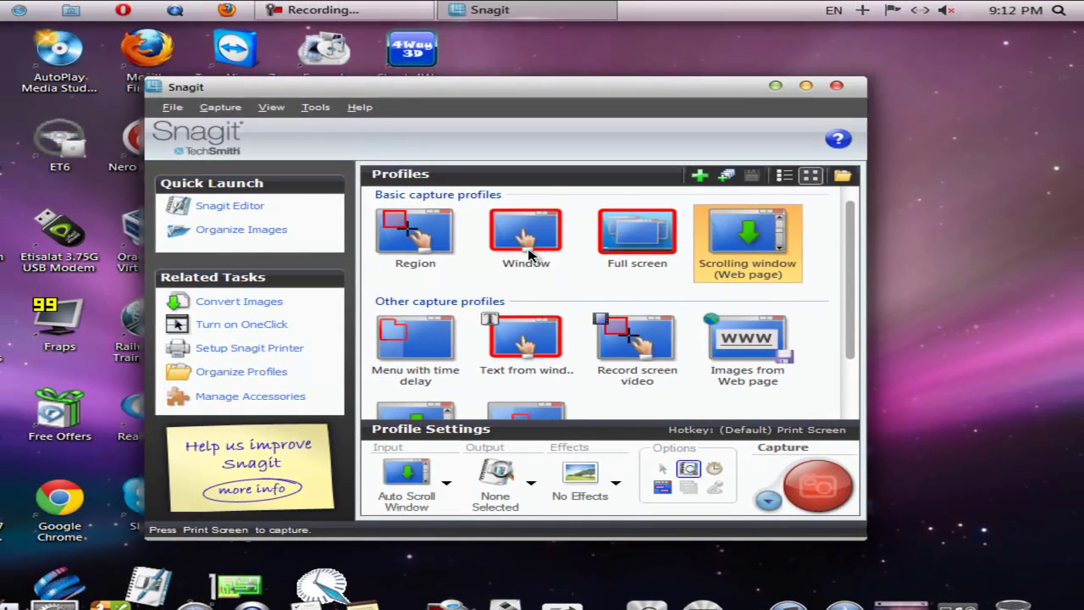
{"action": "left_click", "coordinate": [571, 237]}
{"action": "scroll", "coordinate": [841, 236], "scroll_direction": "down", "scroll_amount": 2}
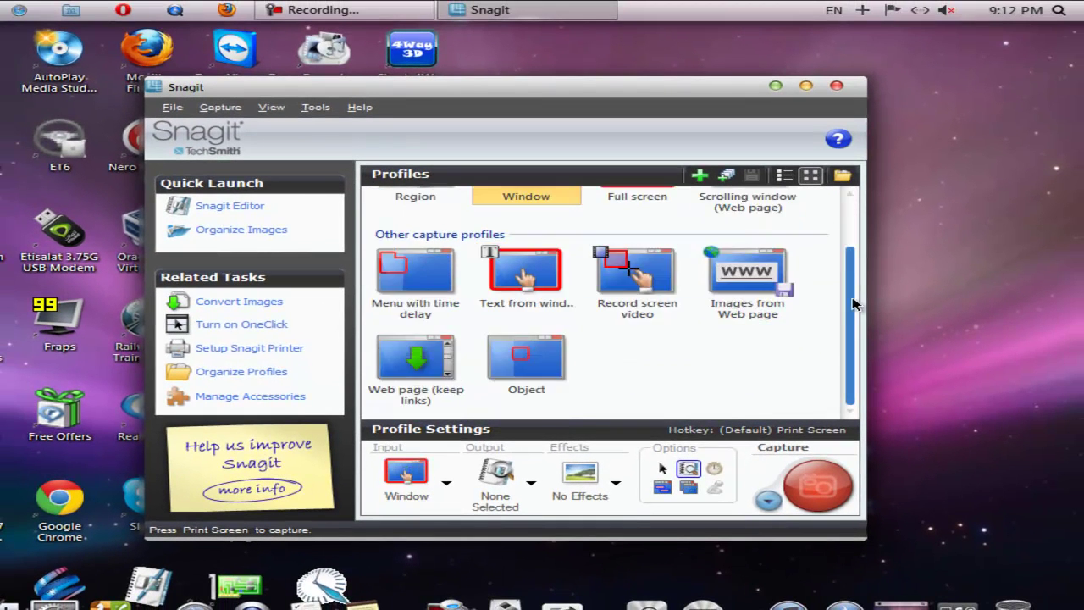
{"action": "left_click", "coordinate": [415, 305]}
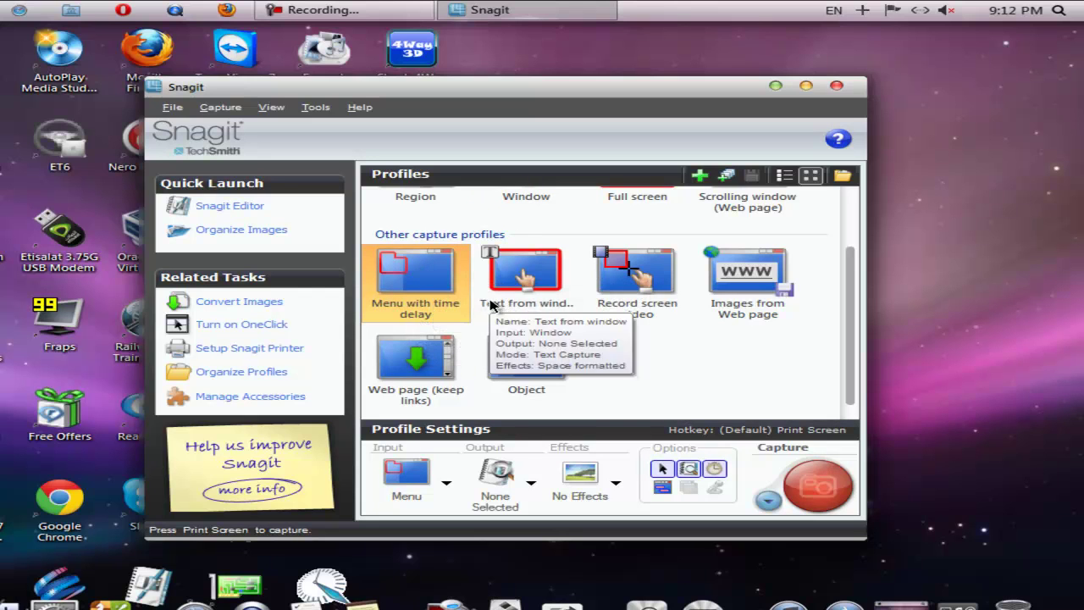
{"action": "left_click", "coordinate": [536, 309]}
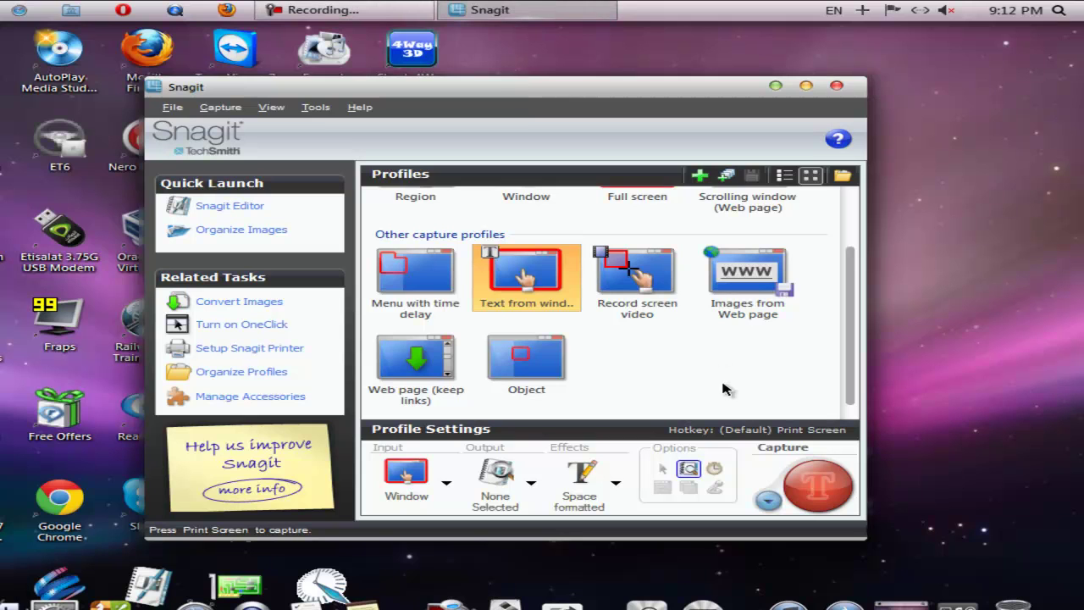
{"action": "left_click", "coordinate": [667, 315]}
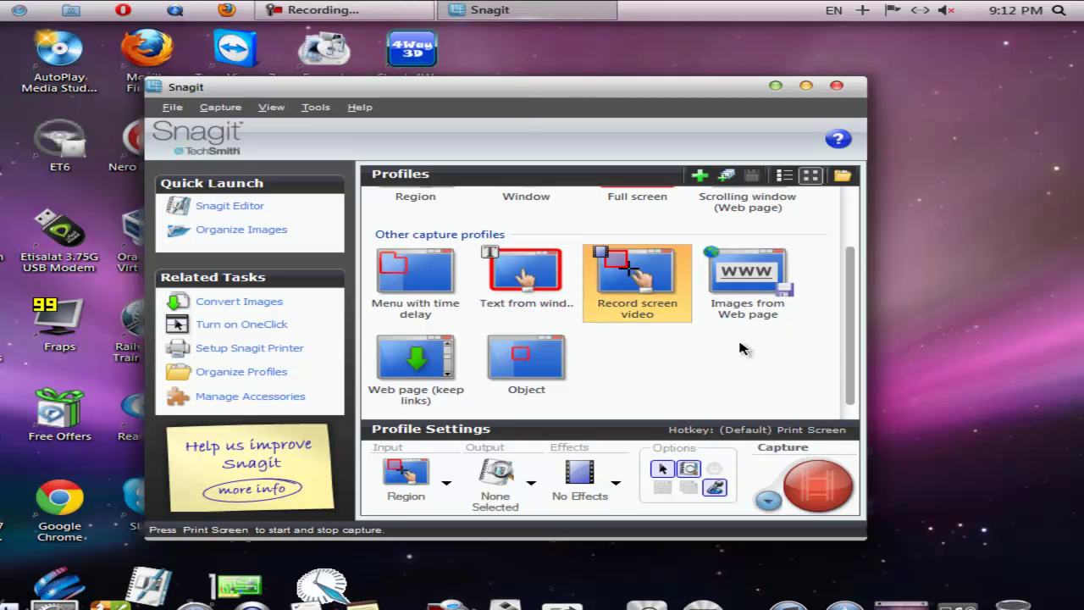
Select the Region profile and view the available capture modes without changing the mode
{"action": "scroll", "coordinate": [850, 279], "scroll_direction": "up", "scroll_amount": 2}
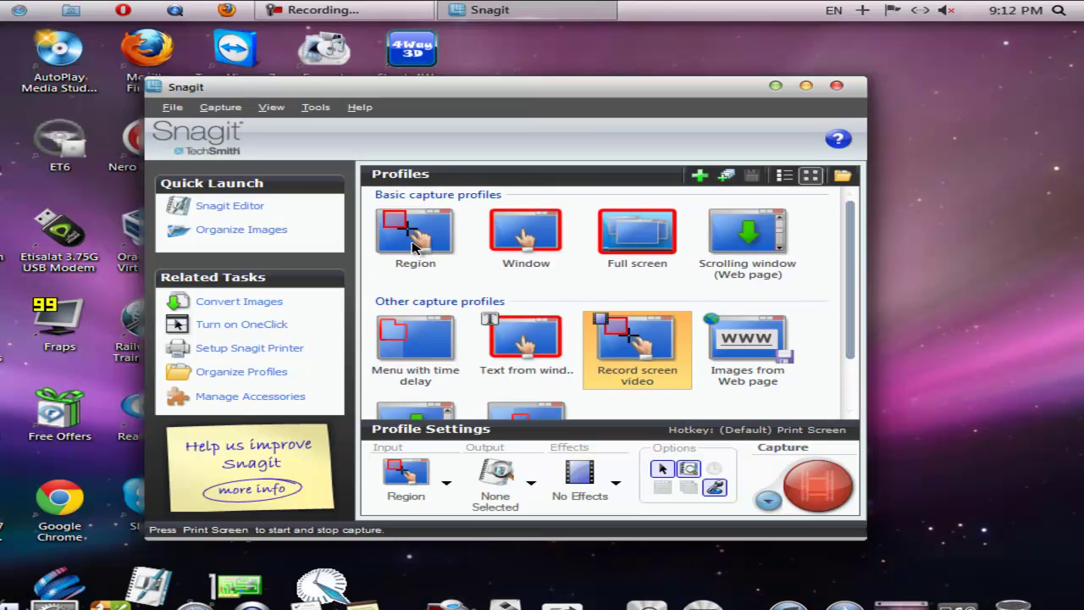
{"action": "left_click", "coordinate": [463, 259]}
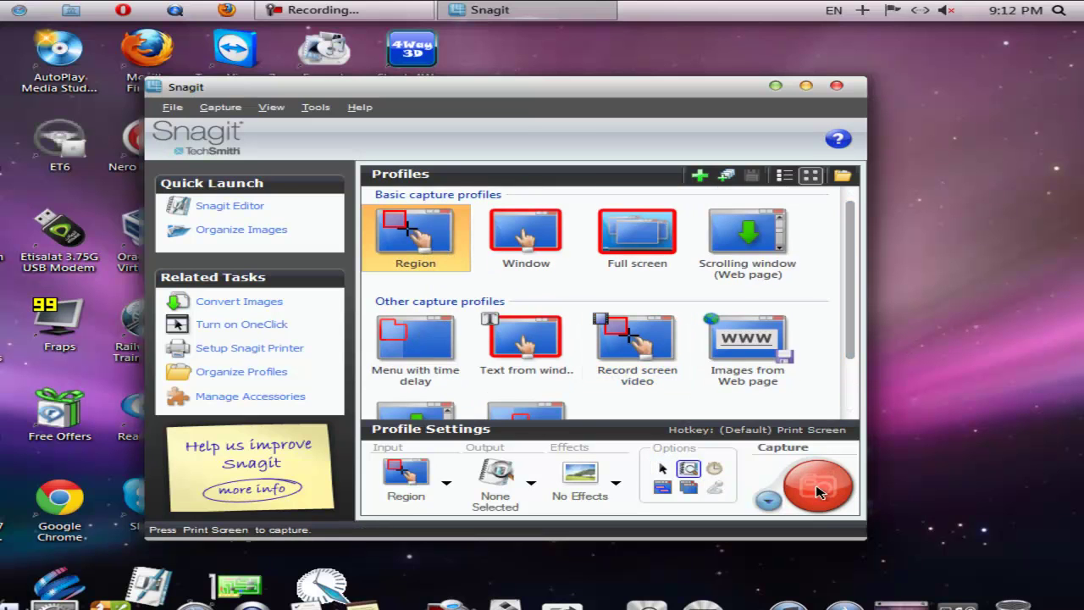
{"action": "left_click", "coordinate": [769, 501]}
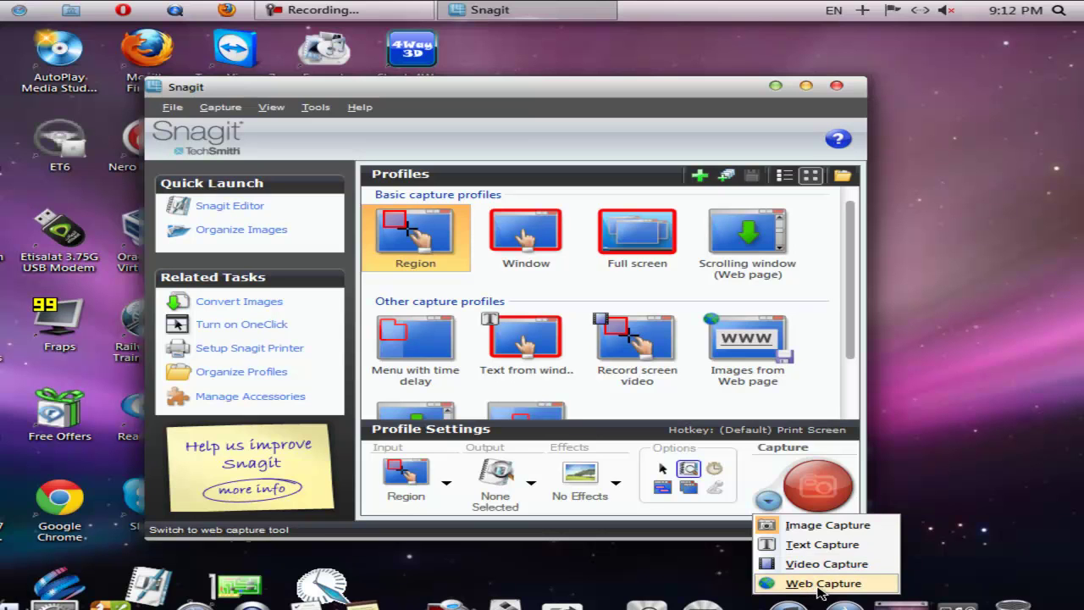
{"action": "left_click", "coordinate": [631, 127]}
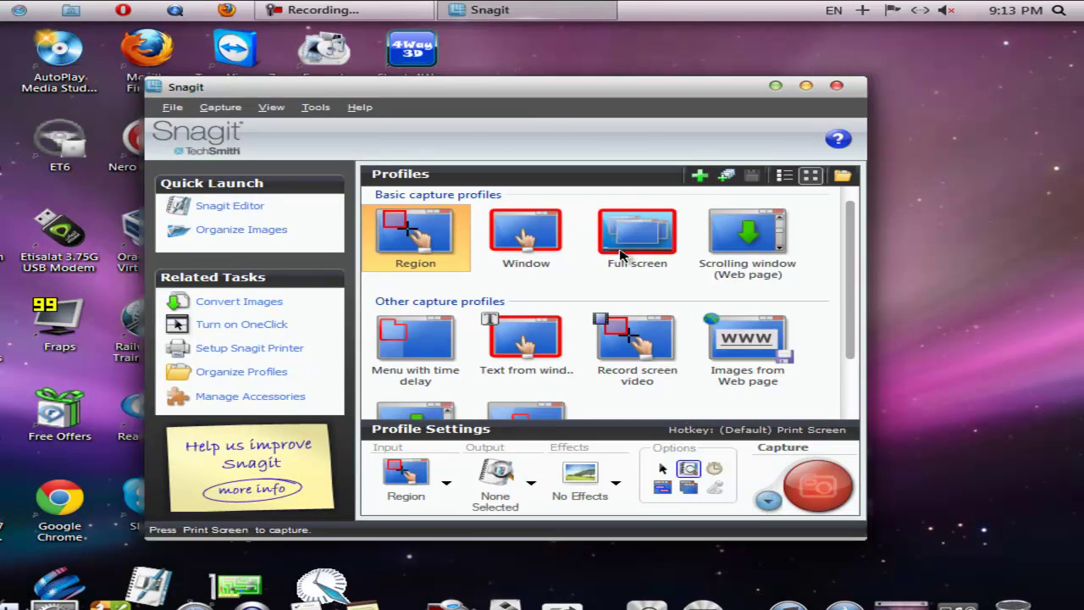
Switch the Full screen profile to Video Capture mode and start recording the whole desktop
{"action": "left_click", "coordinate": [651, 232]}
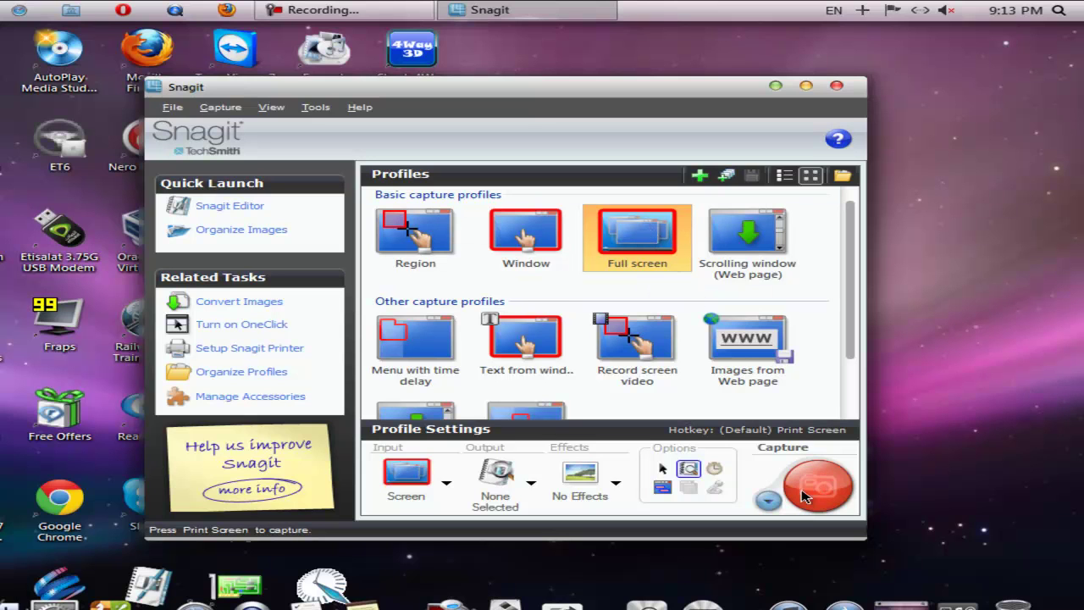
{"action": "left_click", "coordinate": [768, 501]}
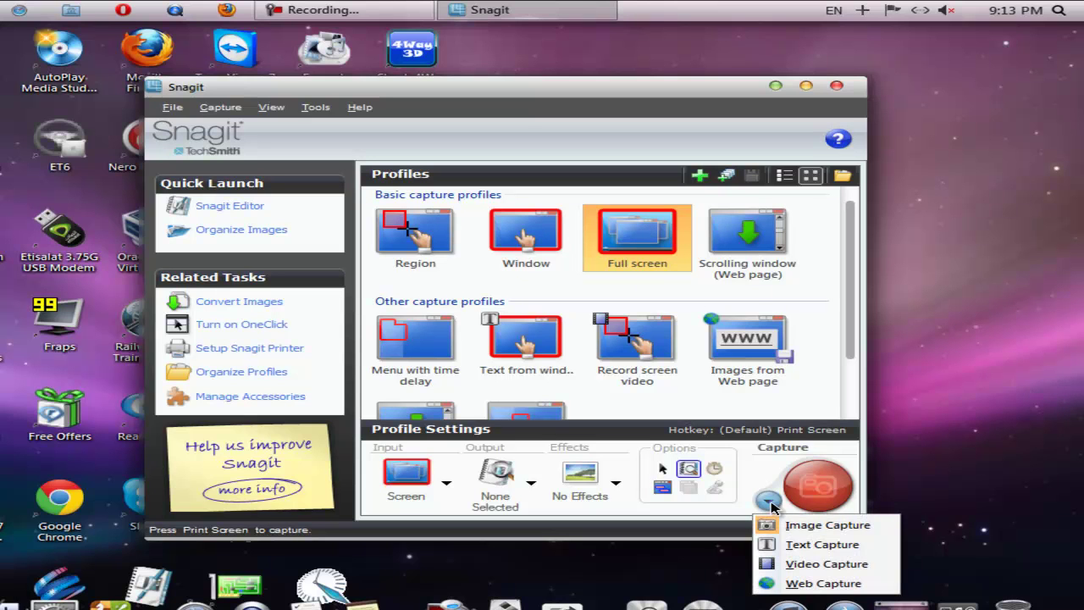
{"action": "left_click", "coordinate": [860, 566]}
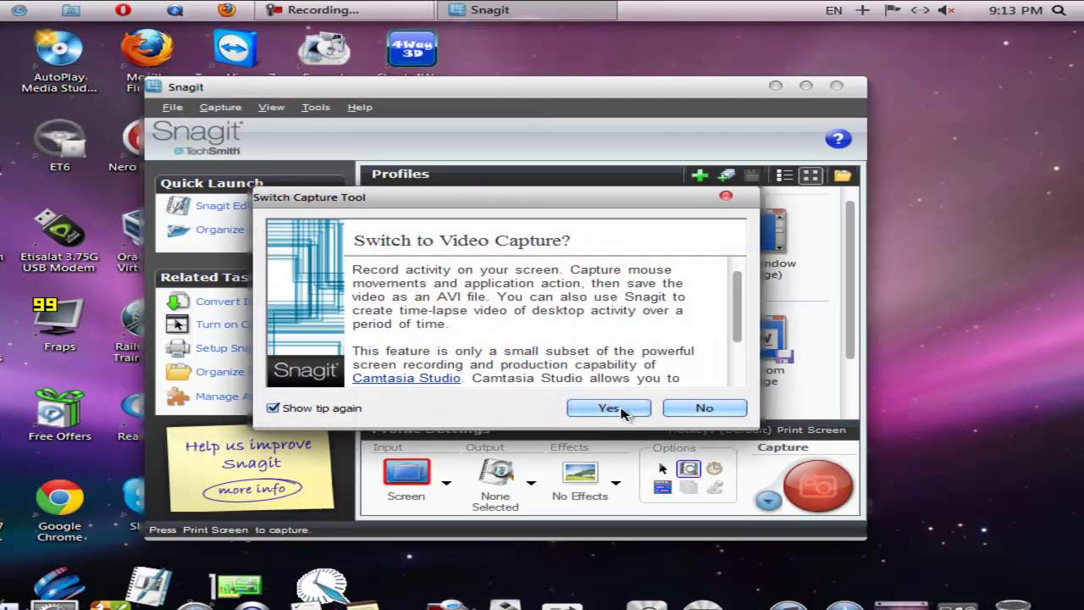
{"action": "left_click", "coordinate": [608, 408]}
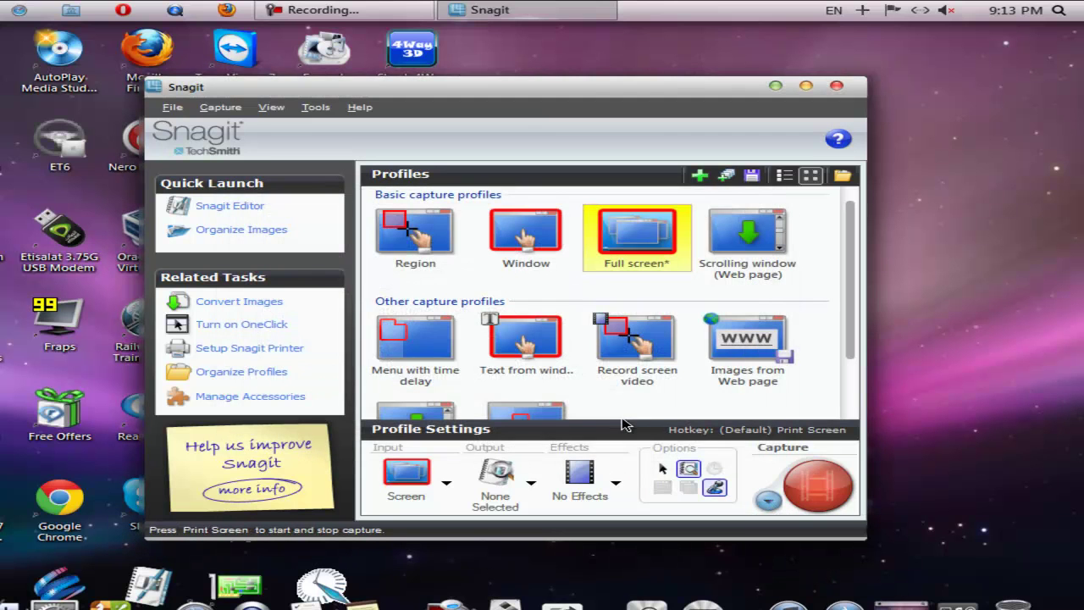
{"action": "left_click", "coordinate": [820, 503]}
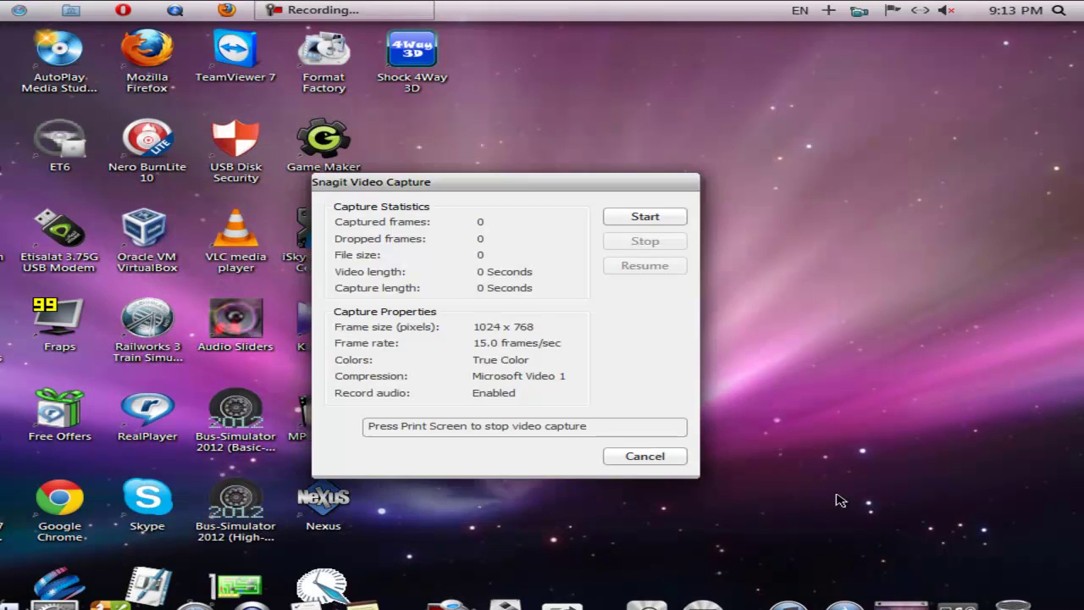
{"action": "mouse_move", "coordinate": [573, 190]}
{"action": "left_mouse_down"}
{"action": "mouse_move", "coordinate": [583, 169]}
{"action": "mouse_move", "coordinate": [581, 184]}
{"action": "left_mouse_up"}
{"action": "left_click", "coordinate": [668, 212]}
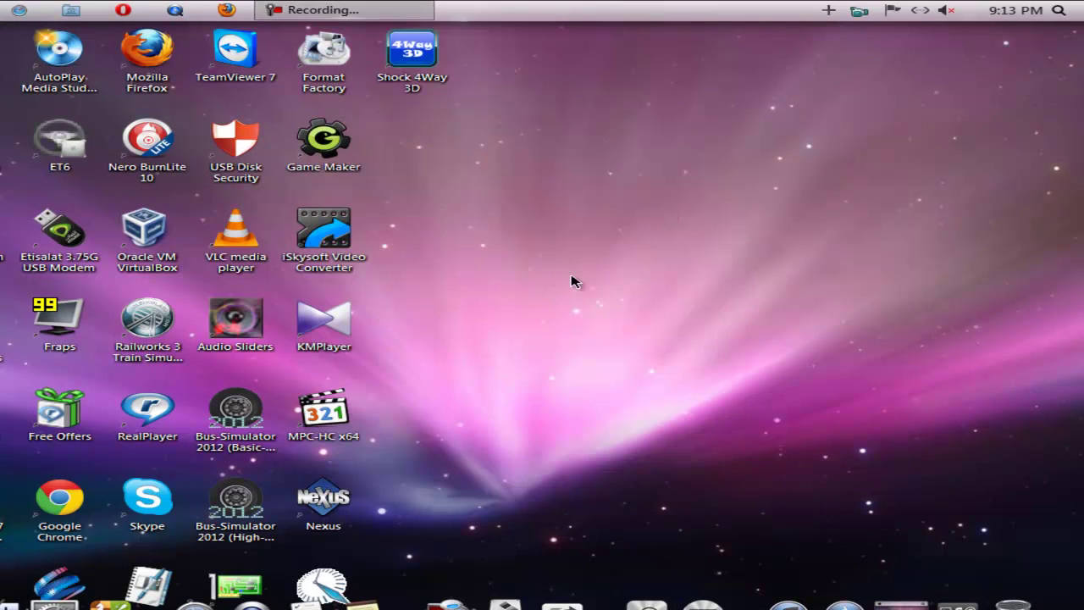
During the recording, refresh the desktop twice, then open the Computer window and close it
{"action": "right_click", "coordinate": [517, 244]}
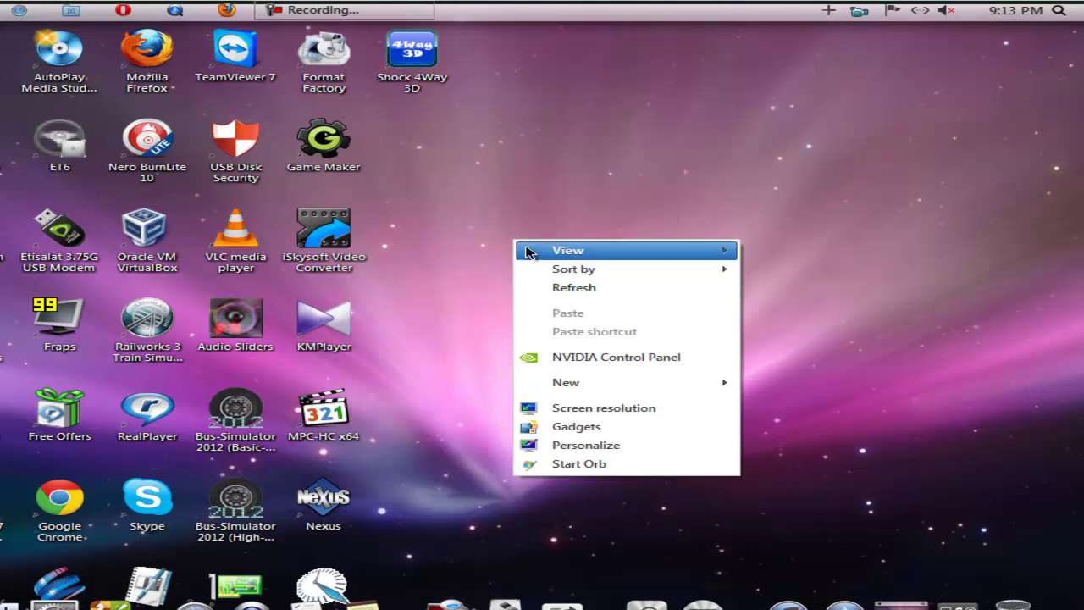
{"action": "left_click", "coordinate": [581, 288]}
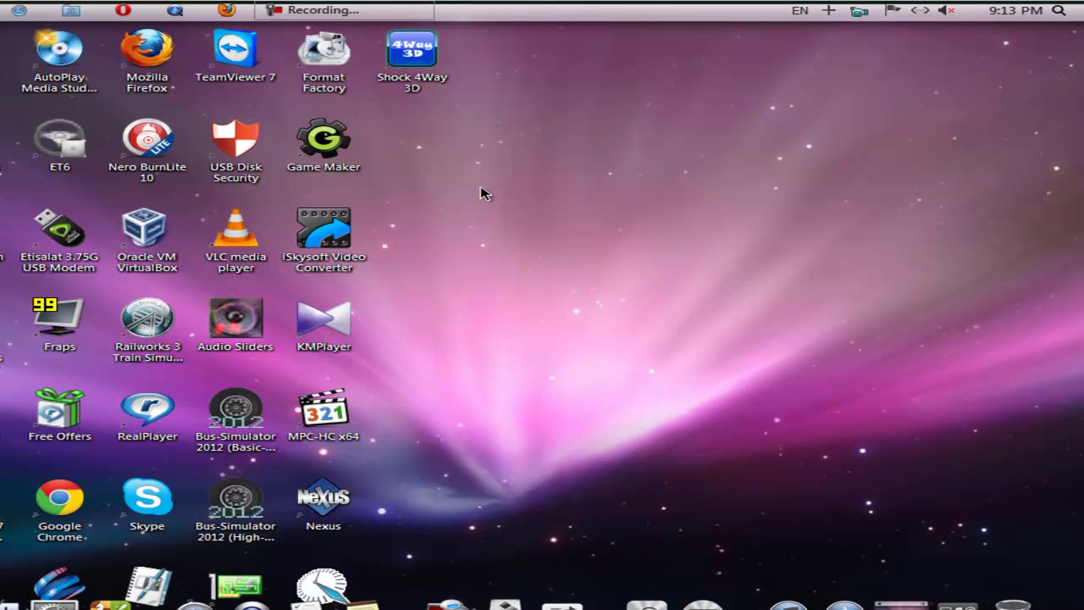
{"action": "right_click", "coordinate": [481, 193]}
{"action": "left_click", "coordinate": [606, 243]}
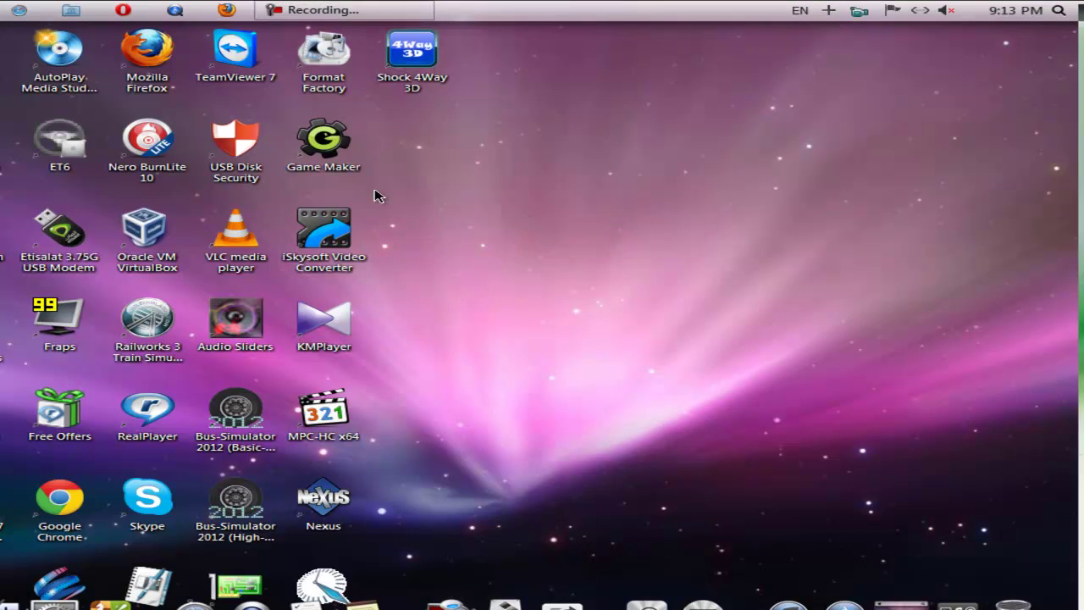
{"action": "key", "text": "super+e"}
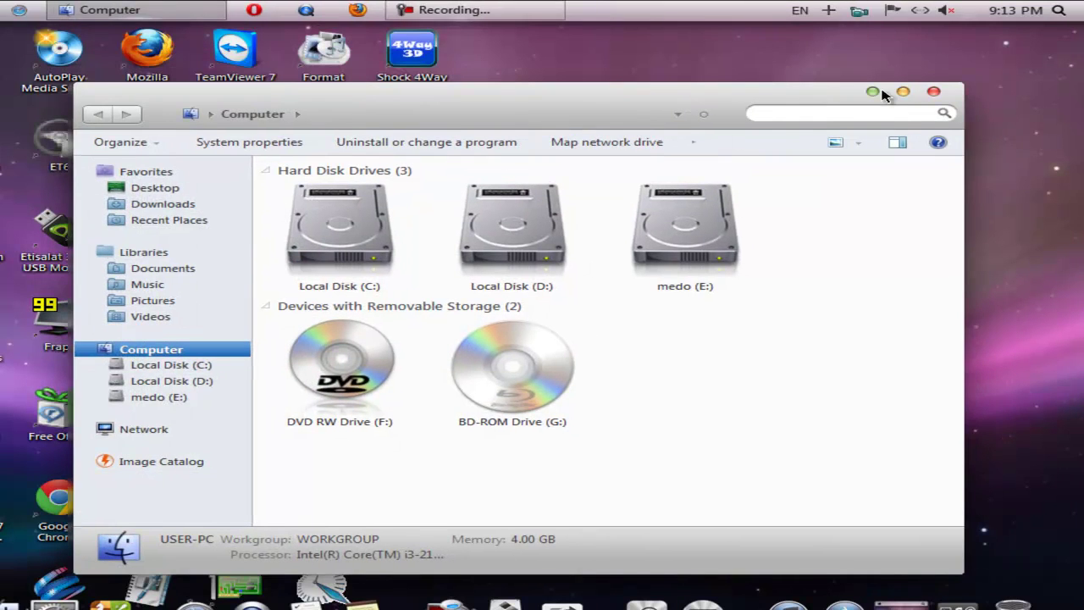
{"action": "left_click", "coordinate": [869, 93]}
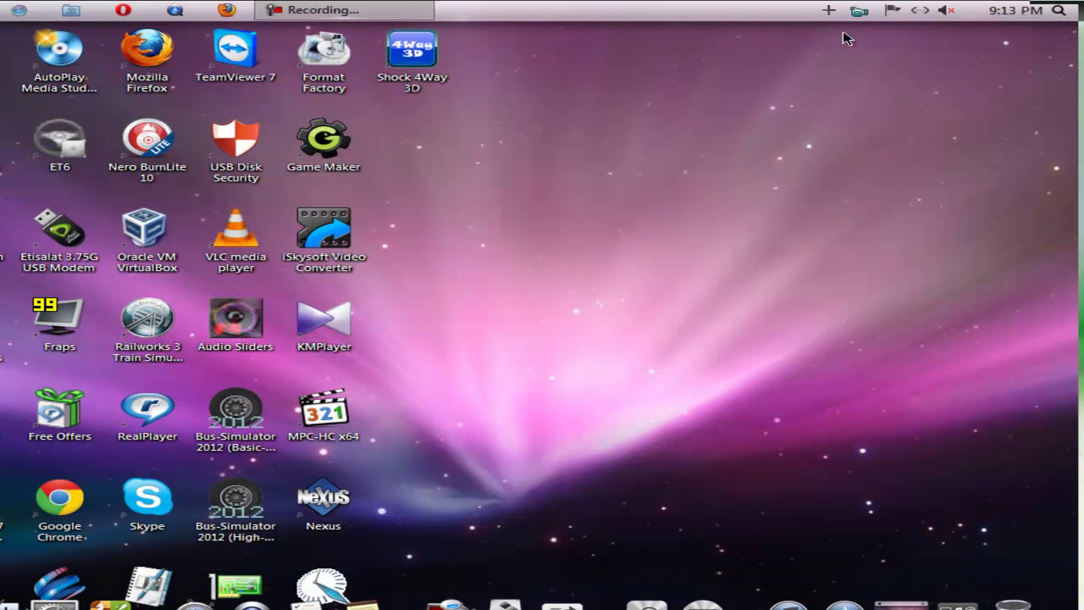
Stop the full-screen recording and play it back in the Snagit Editor, closing the editor when done
{"action": "key", "text": "Print"}
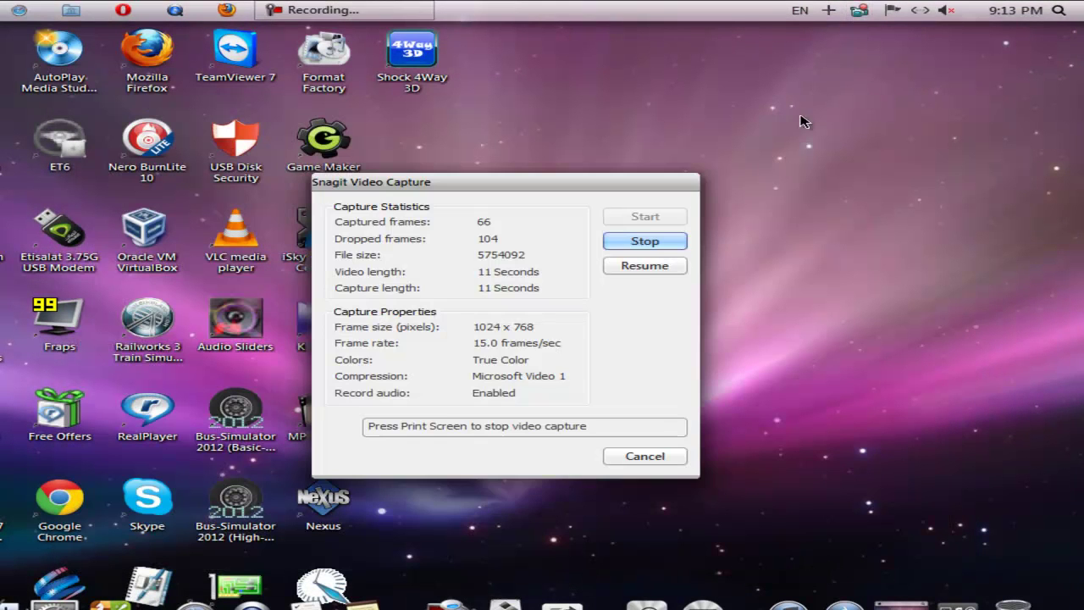
{"action": "left_click", "coordinate": [611, 245]}
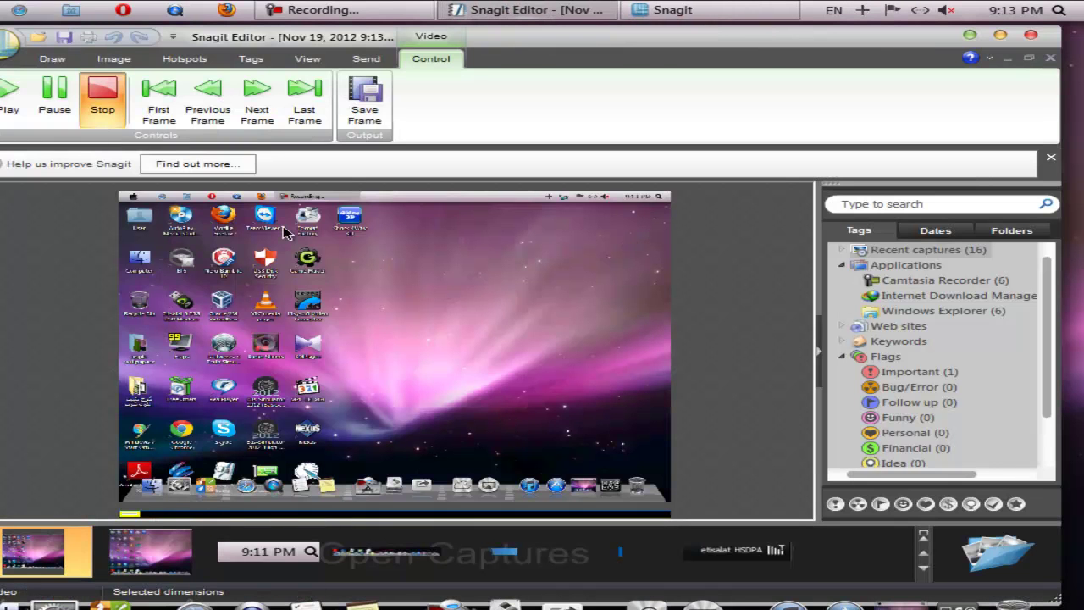
{"action": "left_click", "coordinate": [21, 100]}
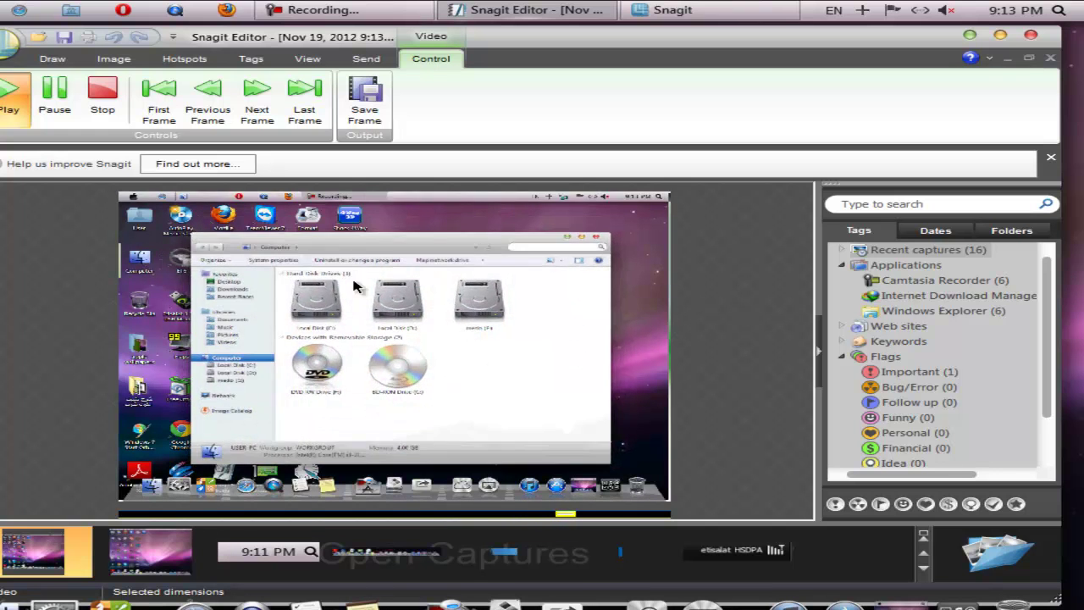
{"action": "left_click", "coordinate": [1031, 34]}
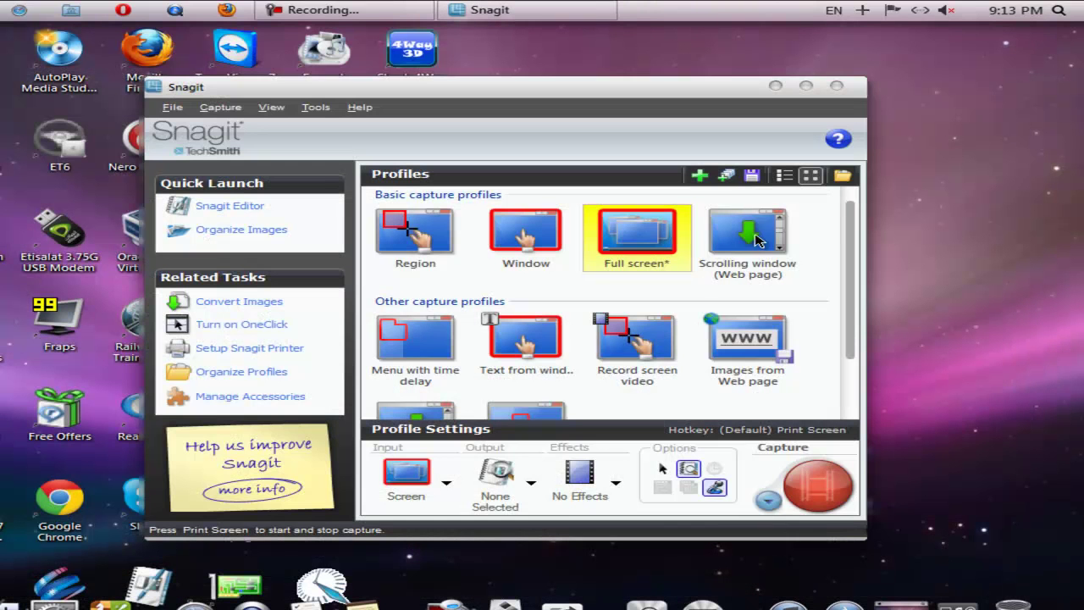
{"action": "left_click", "coordinate": [415, 254]}
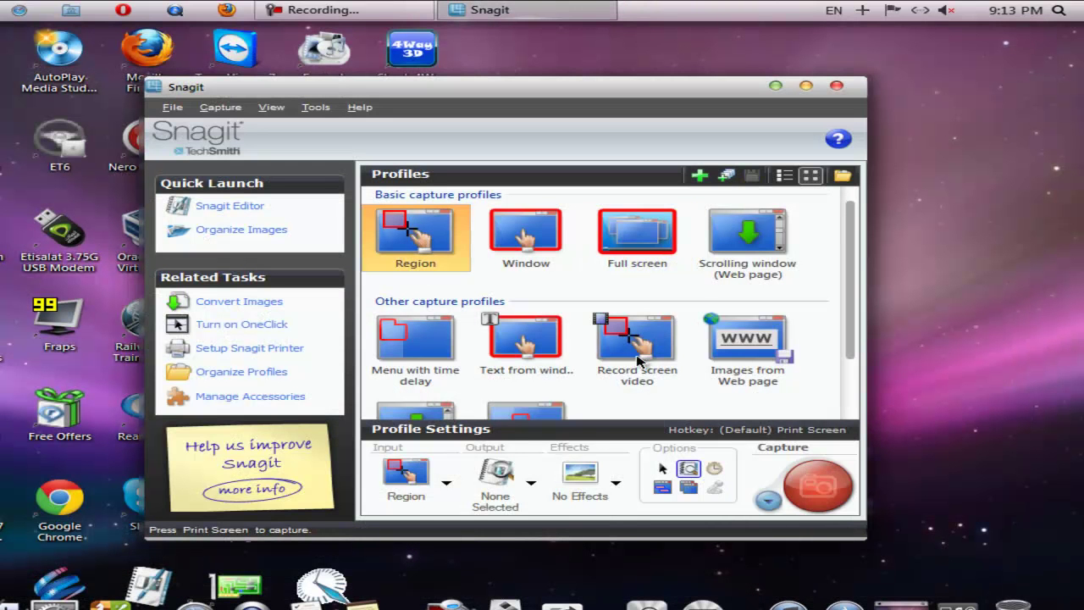
{"action": "left_click", "coordinate": [768, 500]}
{"action": "left_click", "coordinate": [812, 565]}
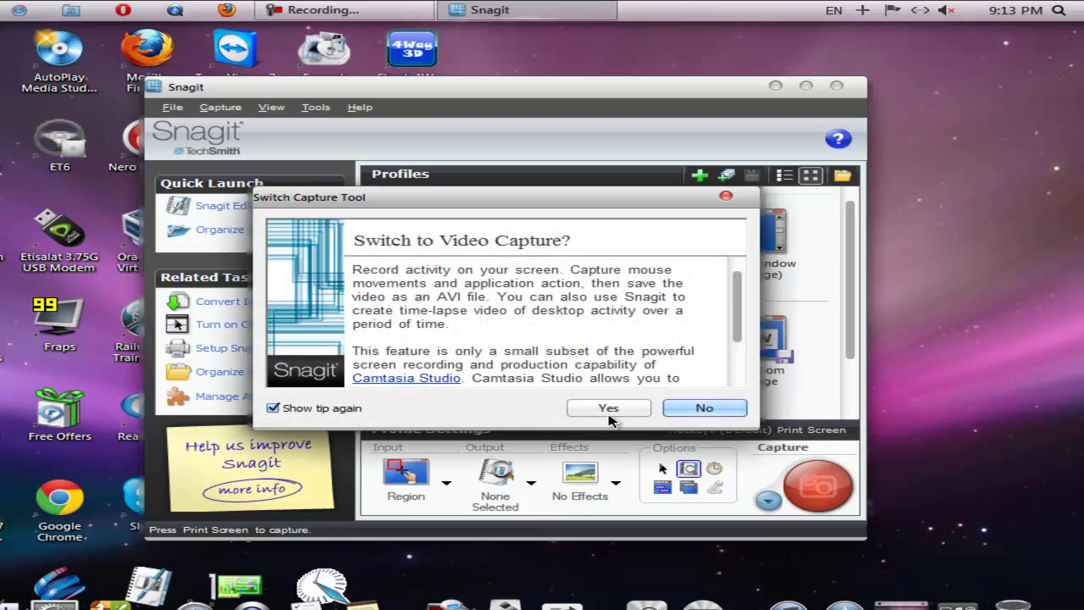
{"action": "left_click", "coordinate": [606, 405]}
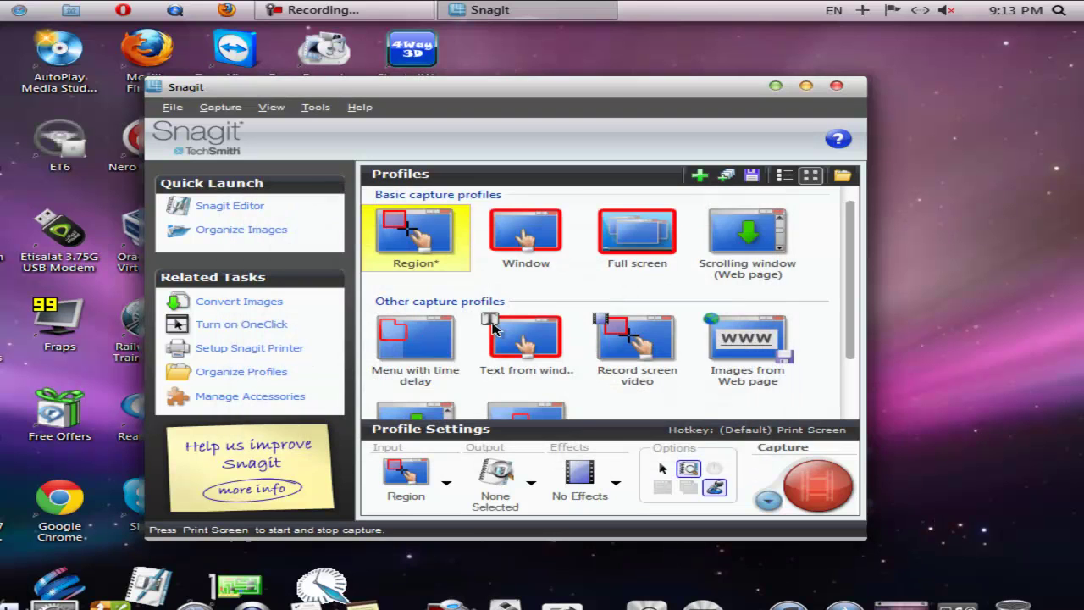
{"action": "left_click", "coordinate": [449, 246]}
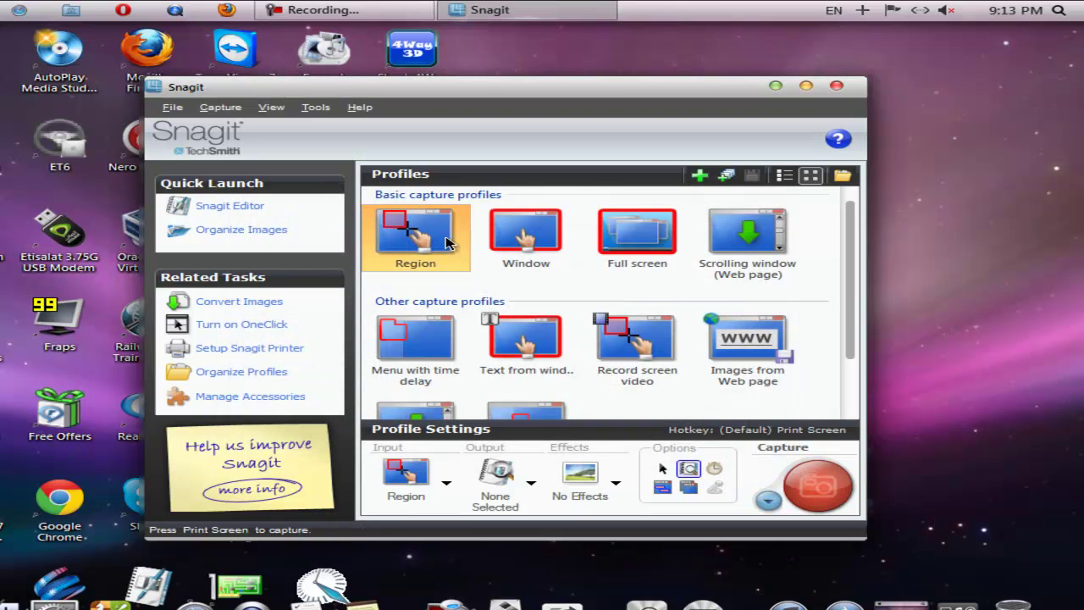
Switch the Region profile to Video Capture mode and mark out a capture area of about 572 x 200 pixels over the upper desktop icons
{"action": "left_click", "coordinate": [768, 500]}
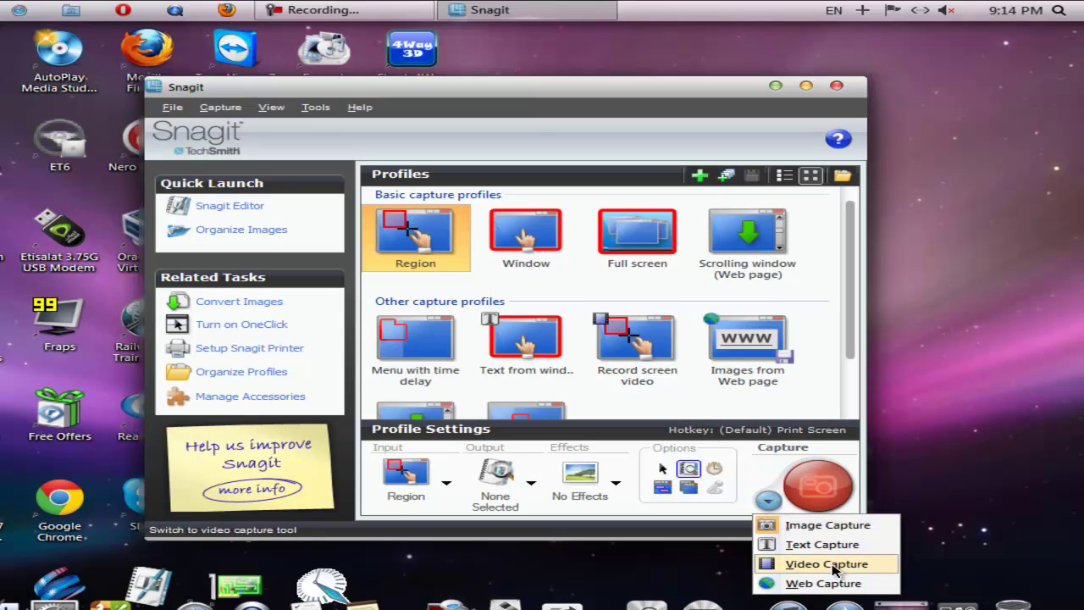
{"action": "left_click", "coordinate": [834, 565]}
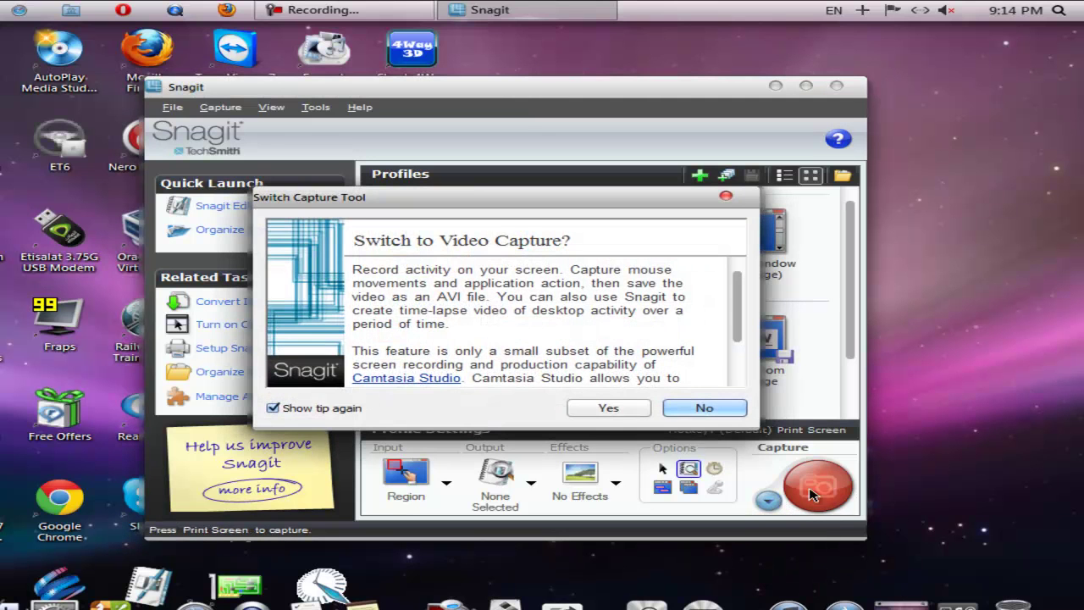
{"action": "left_click", "coordinate": [610, 409]}
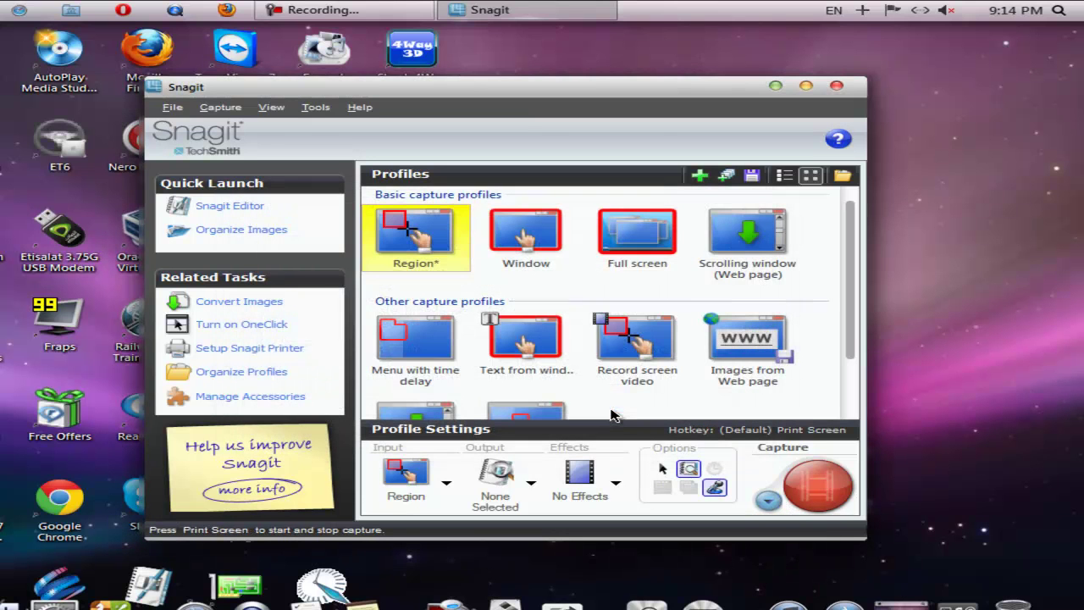
{"action": "left_click", "coordinate": [817, 485]}
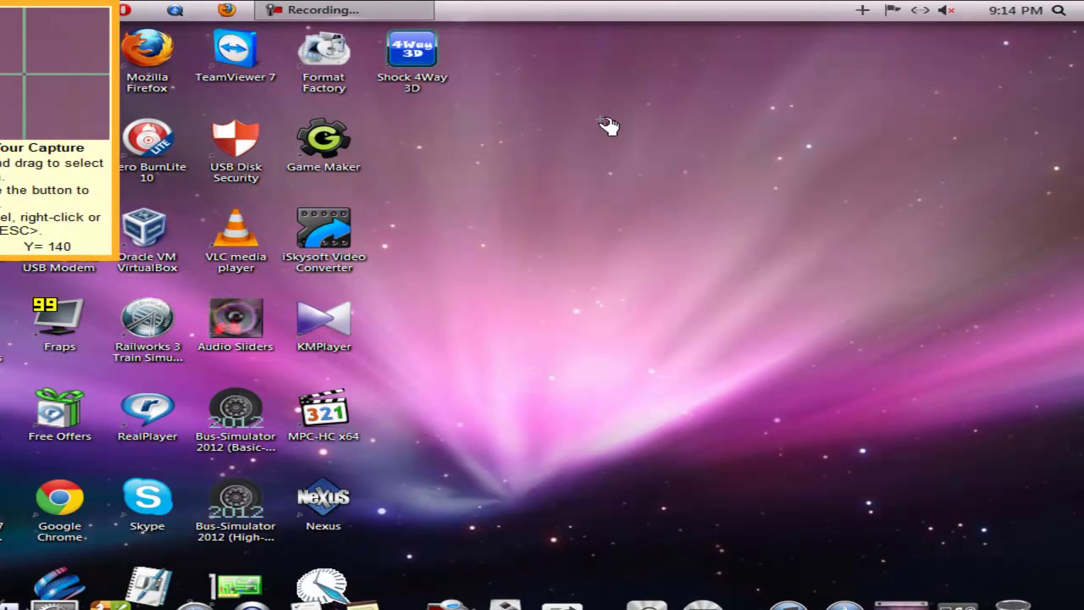
{"action": "left_click_drag", "start_coordinate": [575, 39], "coordinate": [64, 204]}
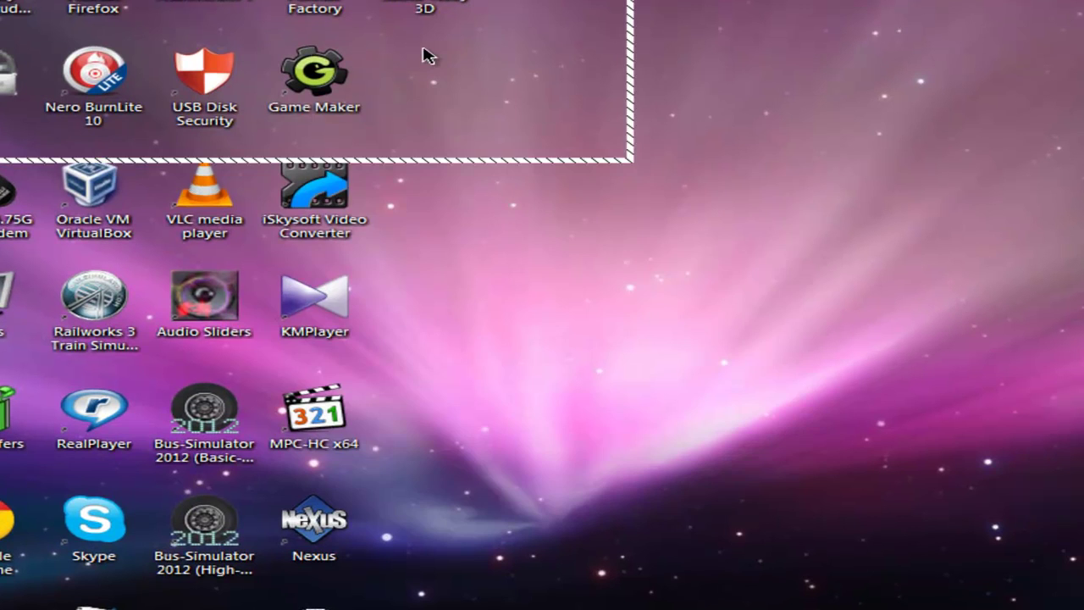
Record a video of the marked region while refreshing the desktop, and stop the recording
{"action": "right_click", "coordinate": [426, 31]}
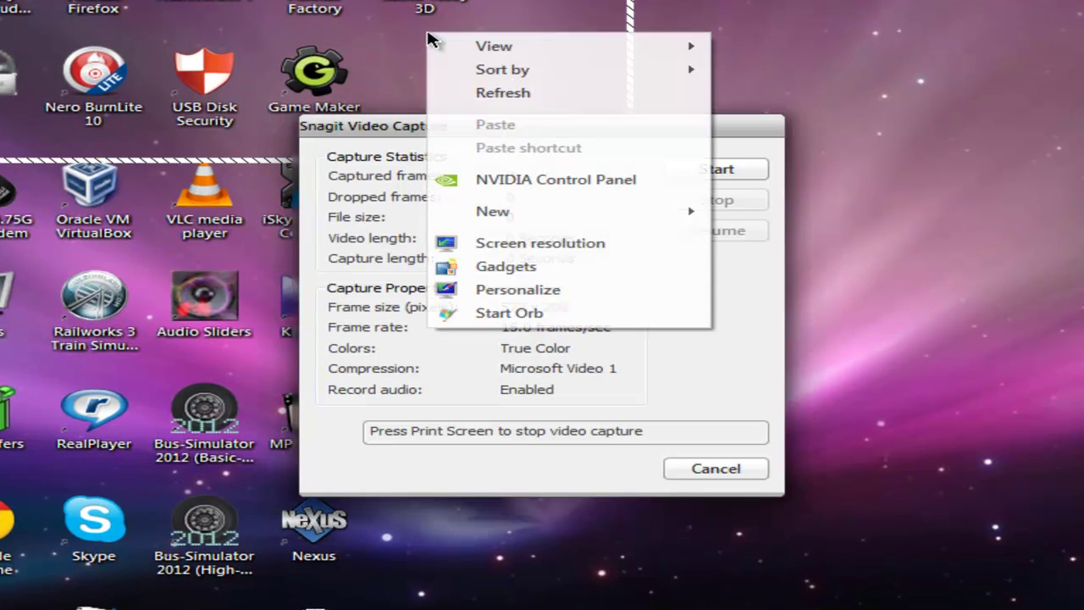
{"action": "left_click", "coordinate": [537, 92]}
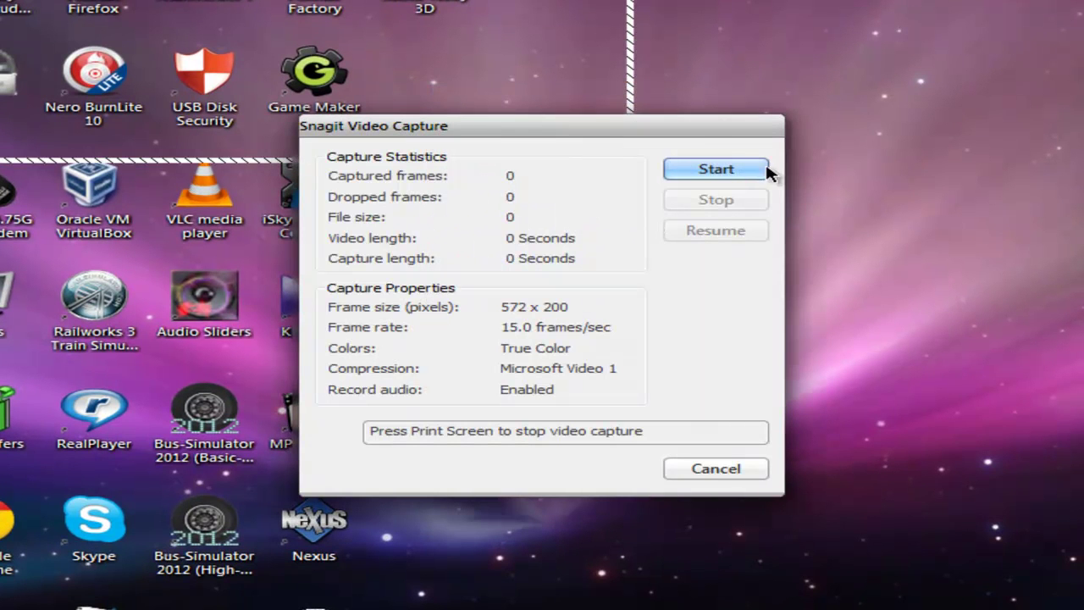
{"action": "left_click", "coordinate": [728, 173]}
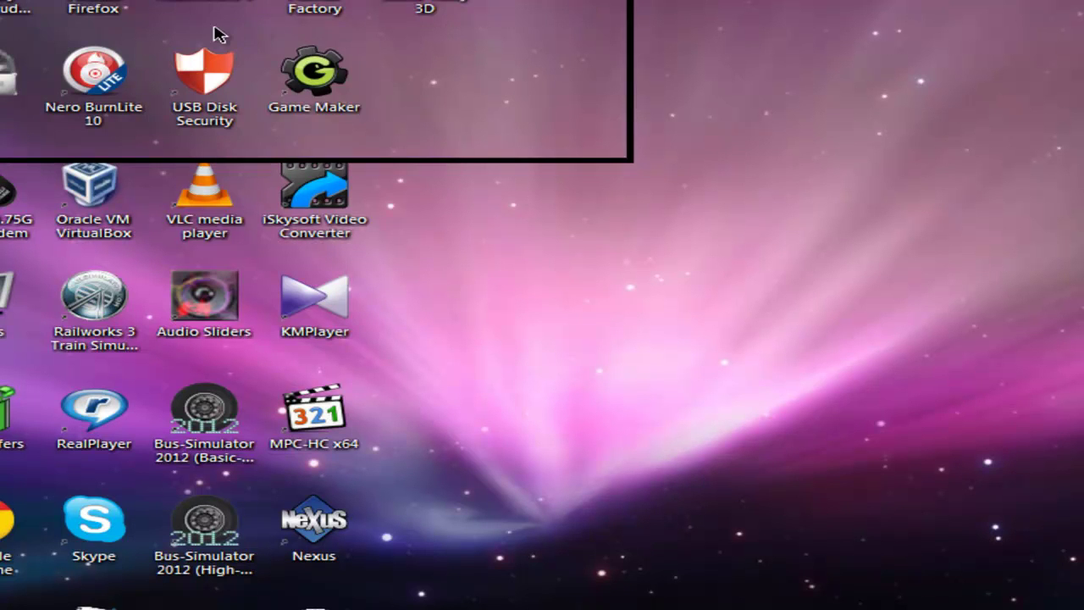
{"action": "right_click", "coordinate": [332, 29]}
{"action": "left_click", "coordinate": [513, 87]}
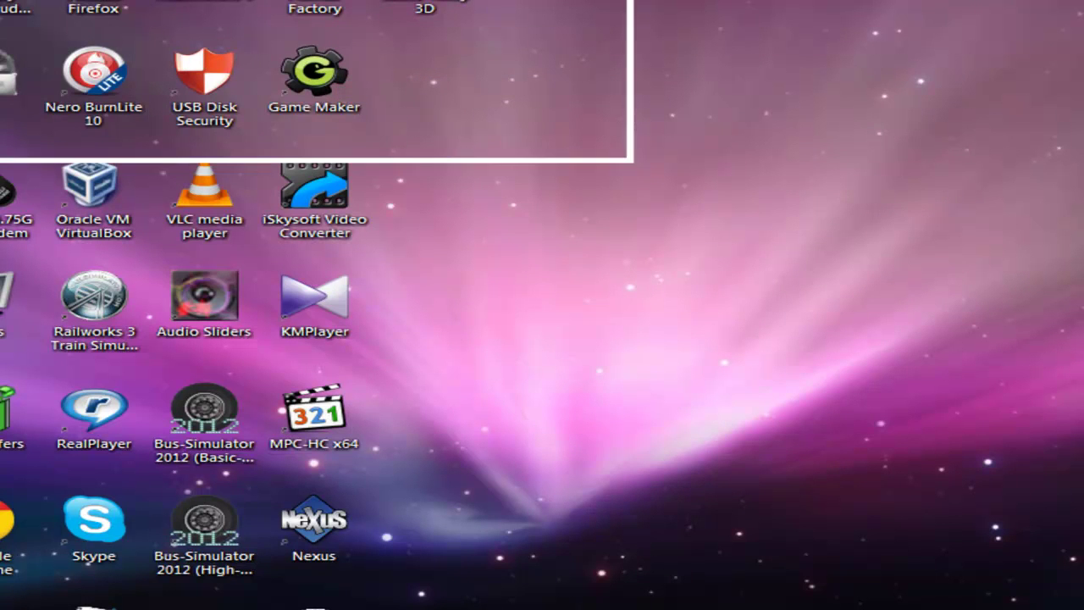
{"action": "left_click", "coordinate": [1012, 68]}
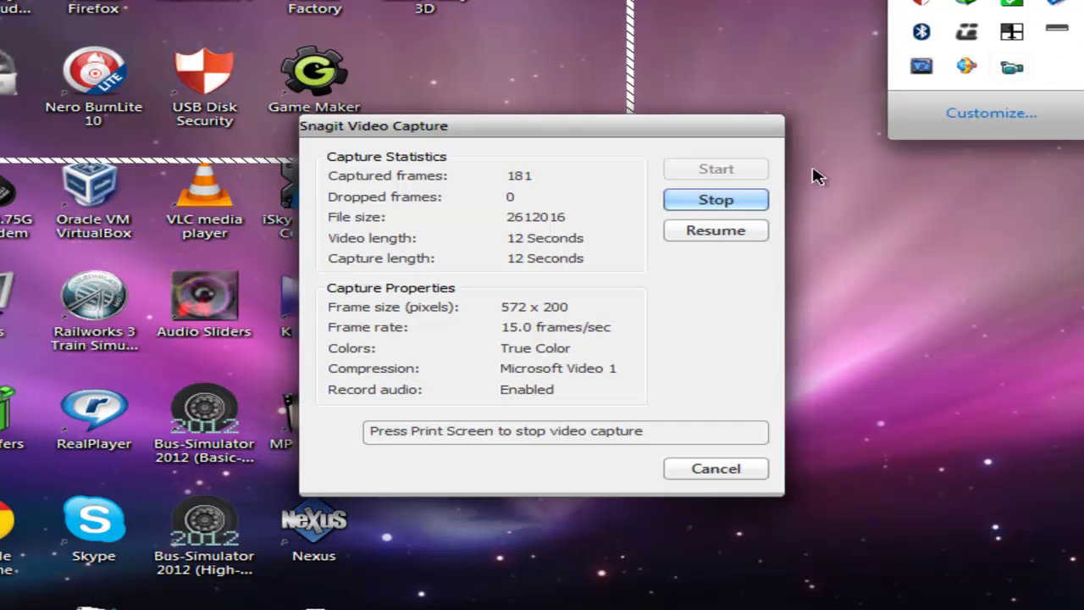
{"action": "left_click", "coordinate": [716, 204]}
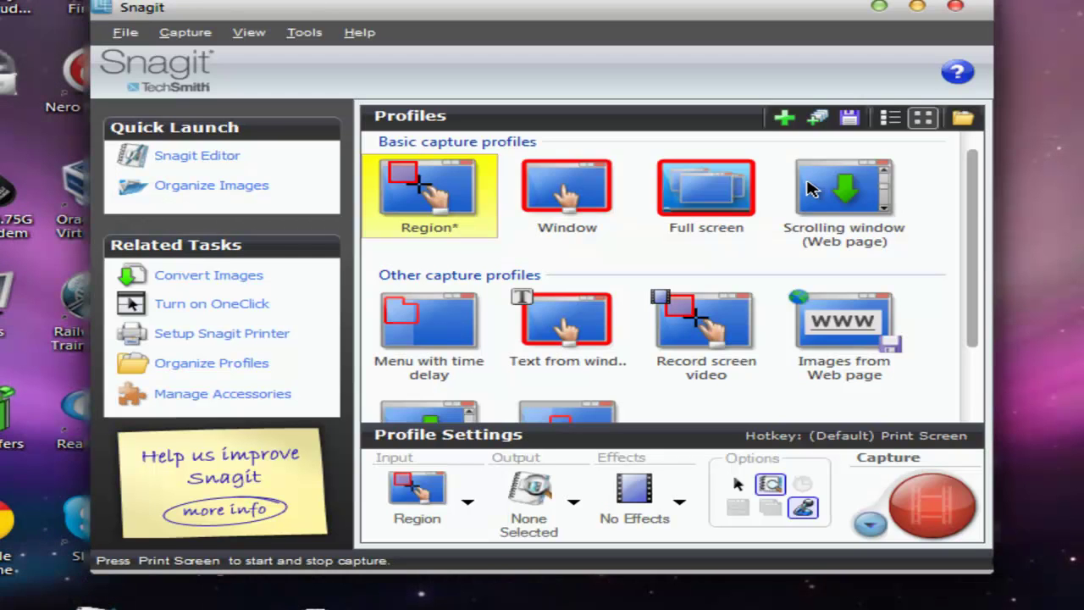
Select the Window profile and view its available capture modes without changing the mode
{"action": "left_click", "coordinate": [562, 193]}
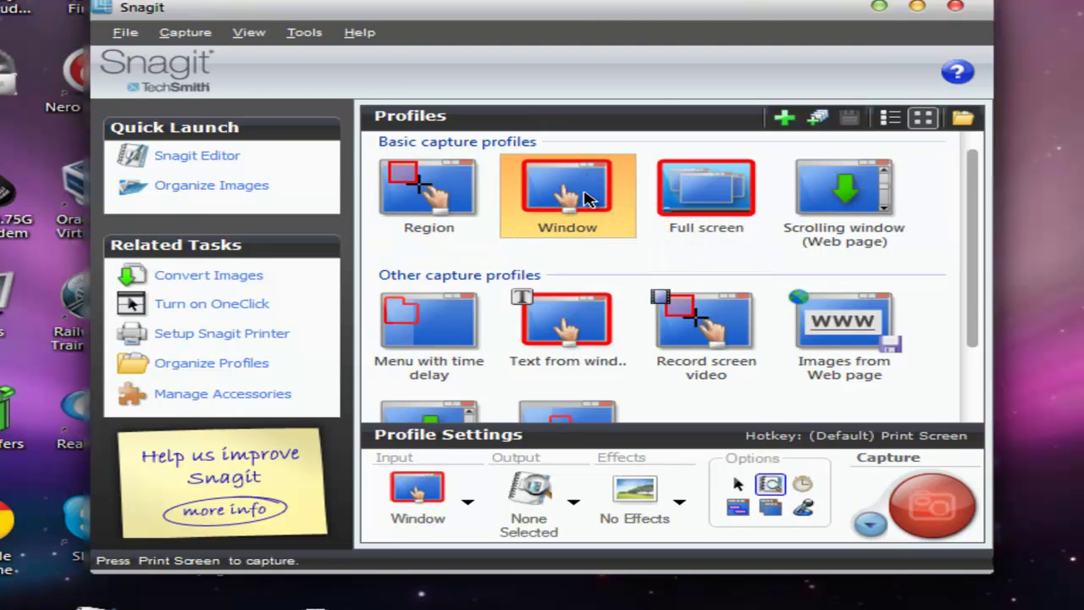
{"action": "left_click", "coordinate": [870, 523]}
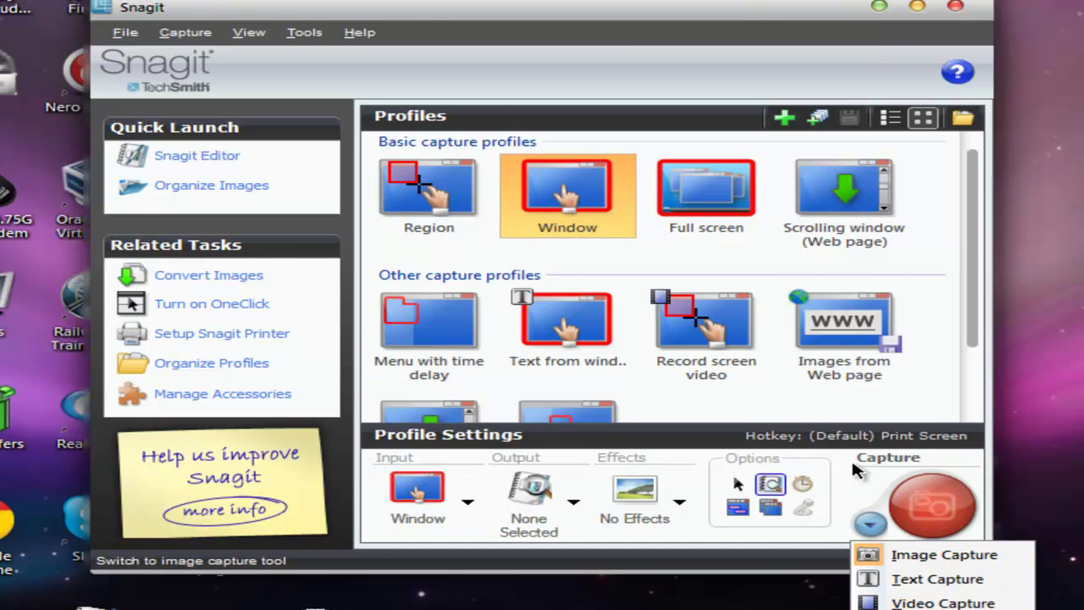
{"action": "left_click", "coordinate": [715, 448]}
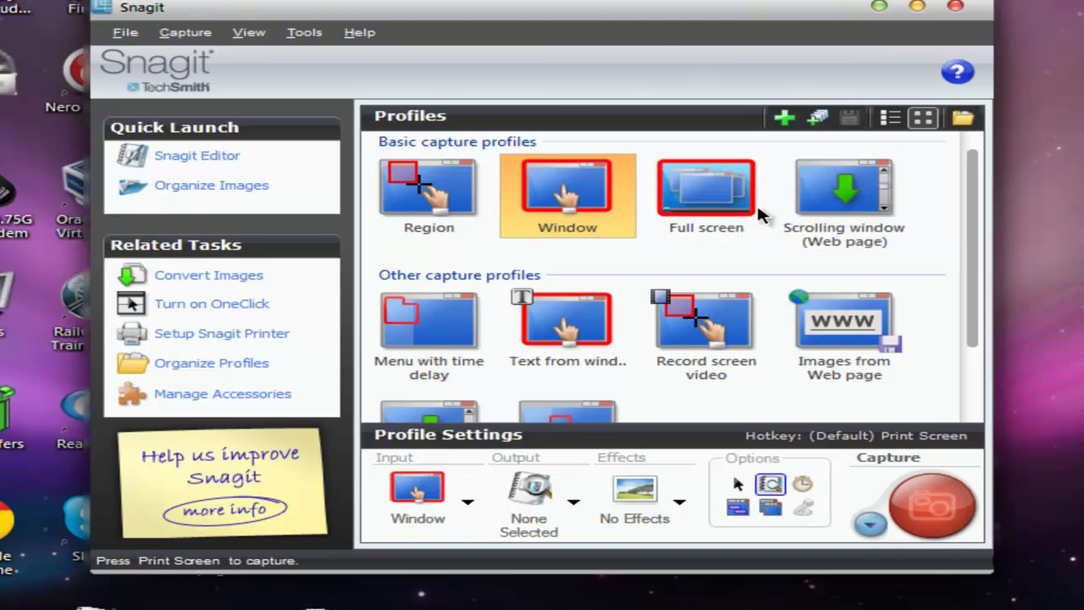
Take an image capture of the desktop with the Full screen profile and look across it in the editor
{"action": "left_click", "coordinate": [728, 192]}
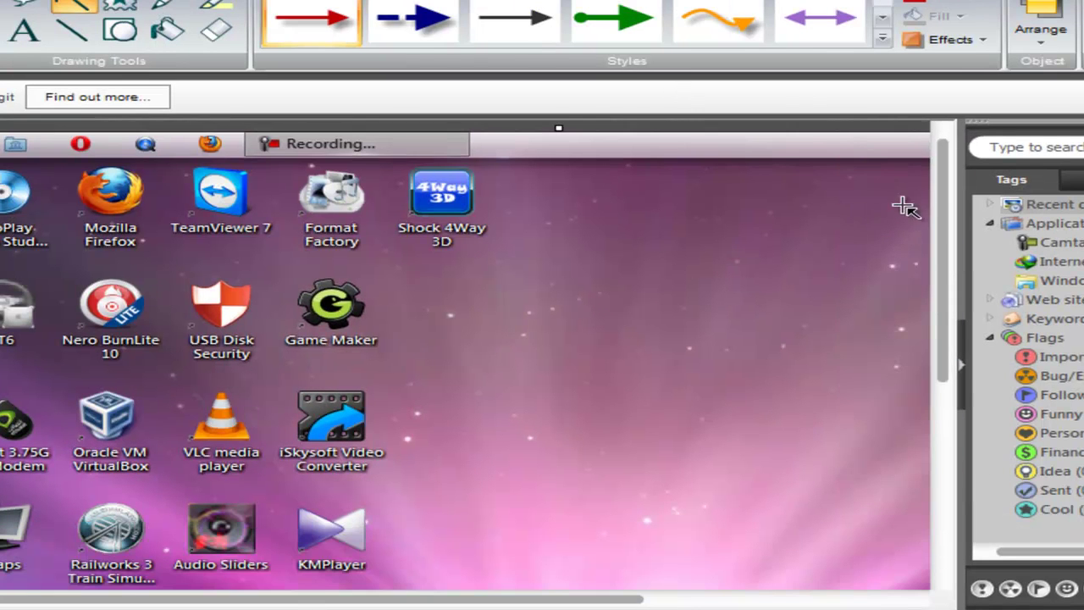
{"action": "left_click_drag", "start_coordinate": [943, 198], "coordinate": [929, 440]}
{"action": "left_click_drag", "start_coordinate": [921, 398], "coordinate": [919, 170]}
{"action": "left_click_drag", "start_coordinate": [455, 605], "coordinate": [968, 296]}
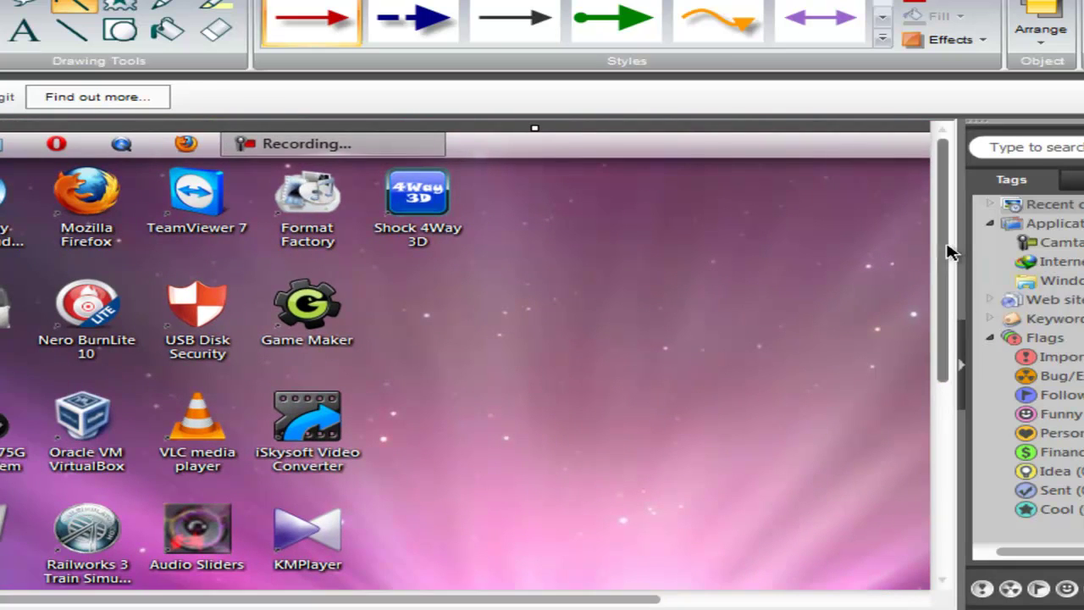
Add a wide text box reading "hello" over the empty purple area of the captured desktop image
{"action": "left_click", "coordinate": [23, 29]}
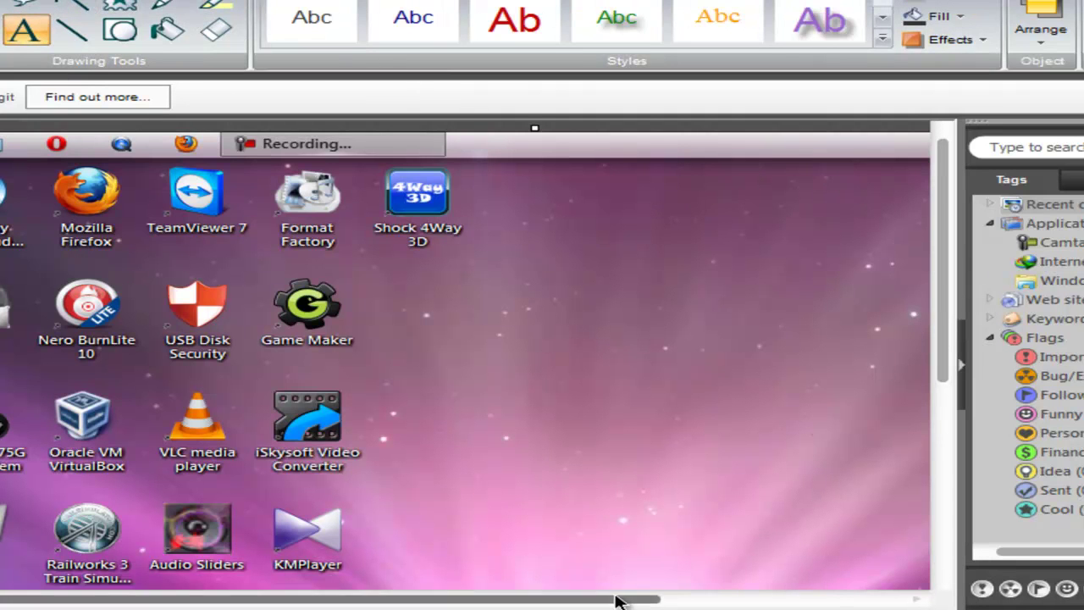
{"action": "left_click_drag", "start_coordinate": [619, 601], "coordinate": [830, 528]}
{"action": "left_click_drag", "start_coordinate": [949, 271], "coordinate": [942, 378]}
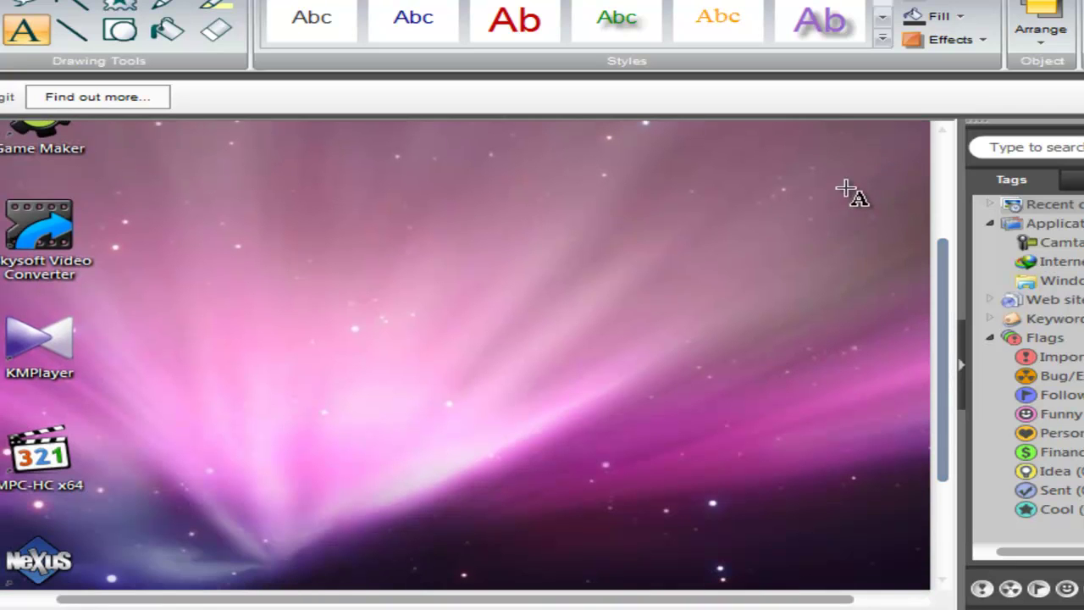
{"action": "left_click_drag", "start_coordinate": [875, 176], "coordinate": [117, 340]}
{"action": "type", "text": "hella"}
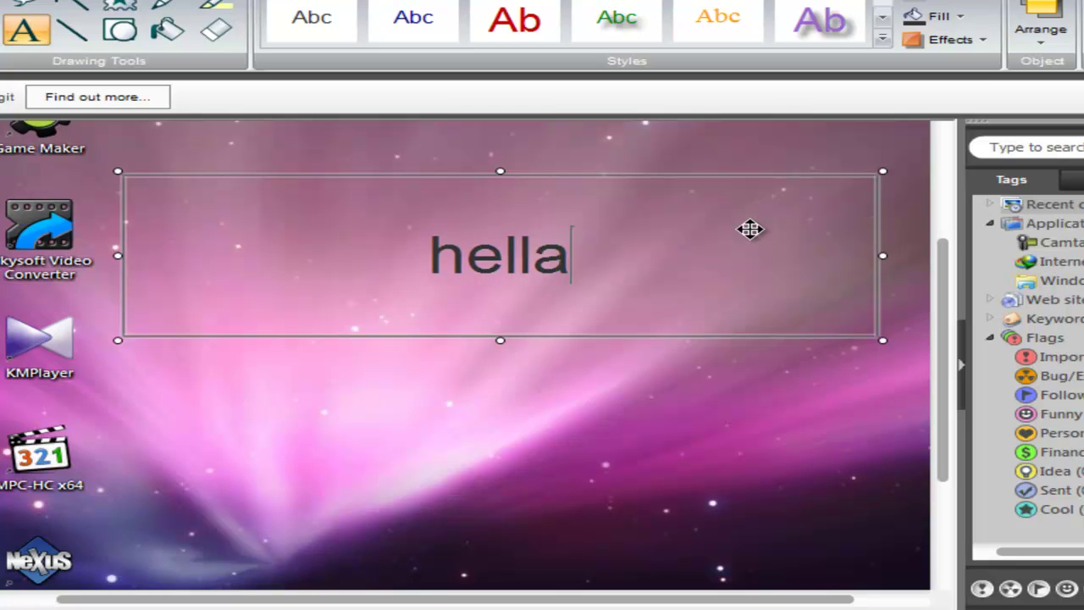
{"action": "key", "text": "BackSpace"}
{"action": "type", "text": "o"}
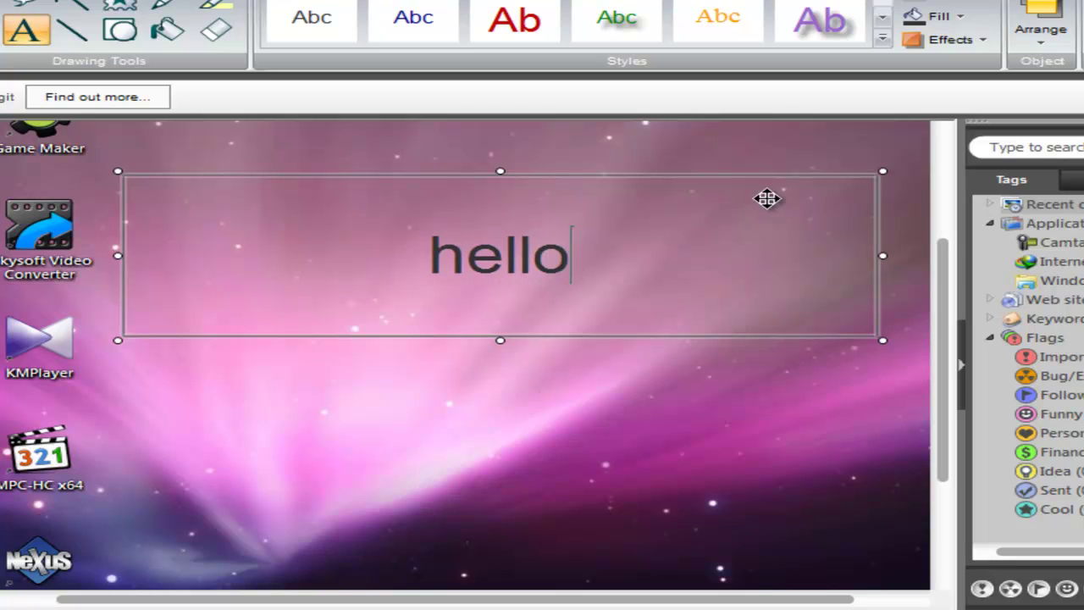
Reduce the font size of the word "hello" in the text box
{"action": "left_click_drag", "start_coordinate": [571, 247], "coordinate": [430, 249]}
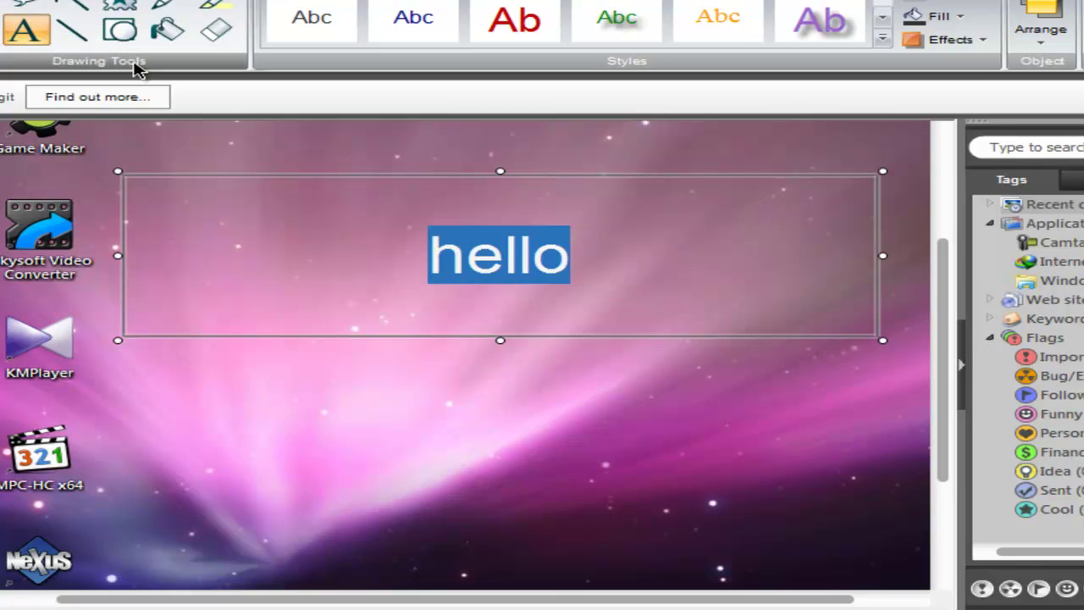
{"action": "right_click", "coordinate": [562, 261]}
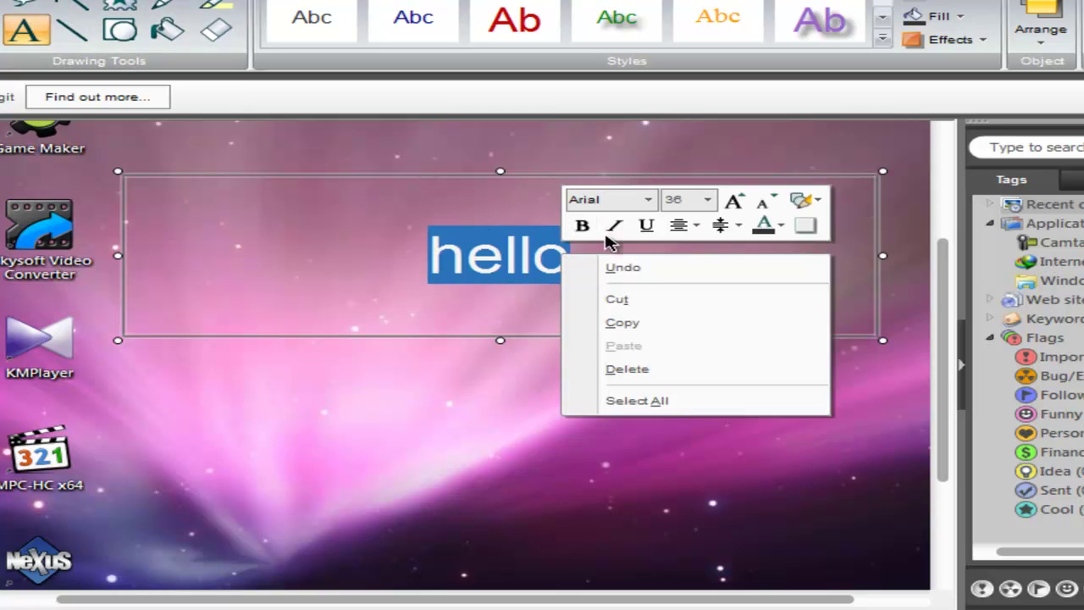
{"action": "left_click", "coordinate": [708, 200]}
{"action": "scroll", "coordinate": [725, 347], "scroll_direction": "up", "scroll_amount": 2}
{"action": "left_click", "coordinate": [716, 336]}
{"action": "key", "text": "Escape"}
Set the font size of the "hello" text to 72
{"action": "right_click", "coordinate": [658, 268]}
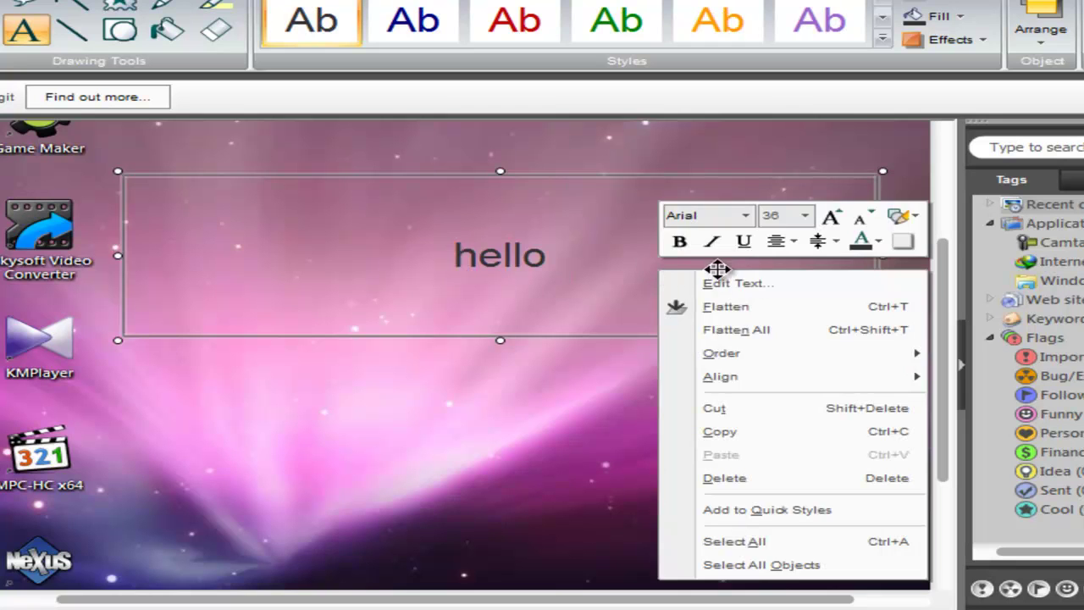
{"action": "left_click", "coordinate": [554, 254]}
{"action": "double_click", "coordinate": [484, 259]}
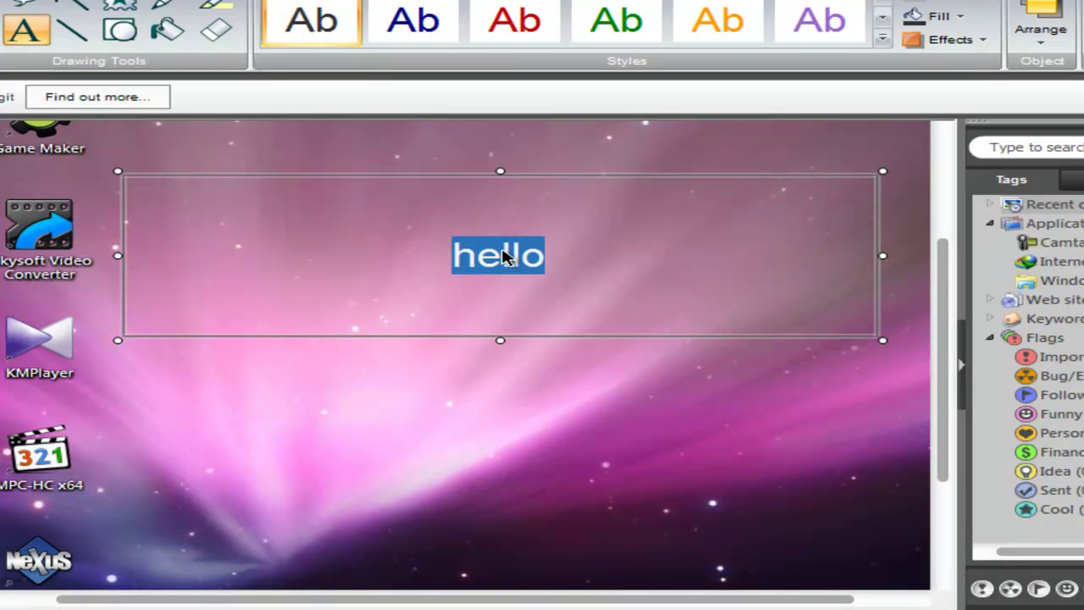
{"action": "right_click", "coordinate": [505, 254]}
{"action": "left_click", "coordinate": [649, 197]}
{"action": "left_click", "coordinate": [653, 338]}
{"action": "left_click", "coordinate": [643, 266]}
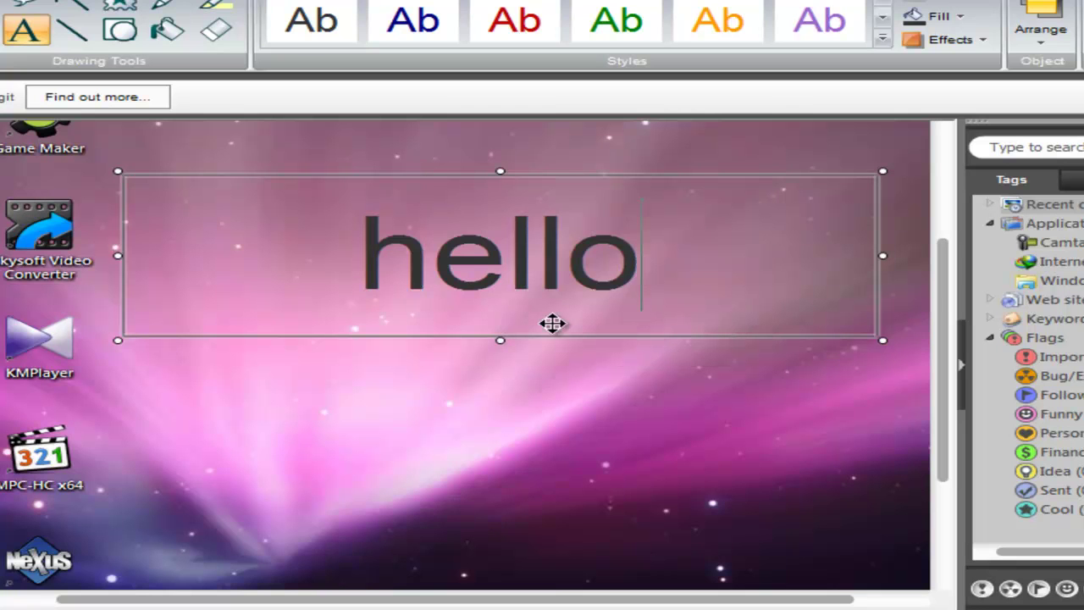
Format the word "hello" as underlined, italic and bold
{"action": "left_click_drag", "start_coordinate": [611, 245], "coordinate": [375, 249]}
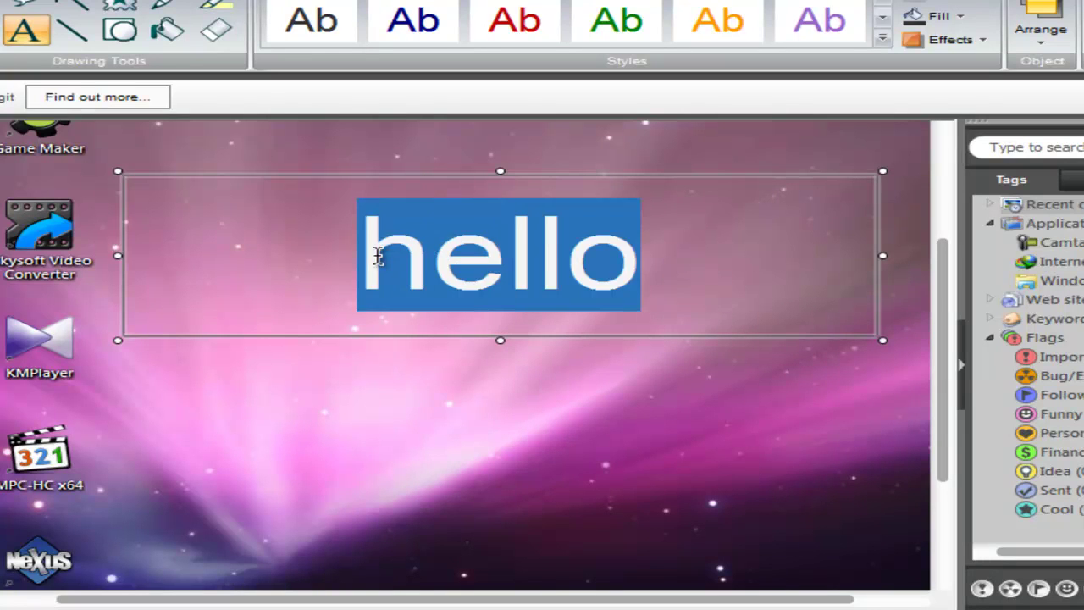
{"action": "right_click", "coordinate": [406, 254]}
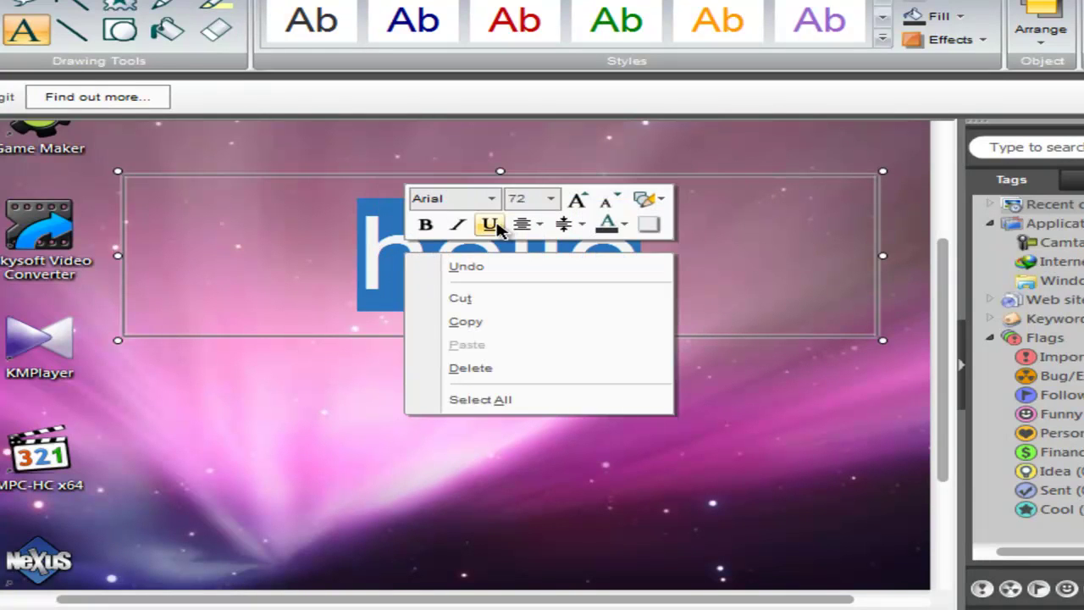
{"action": "left_click", "coordinate": [496, 227]}
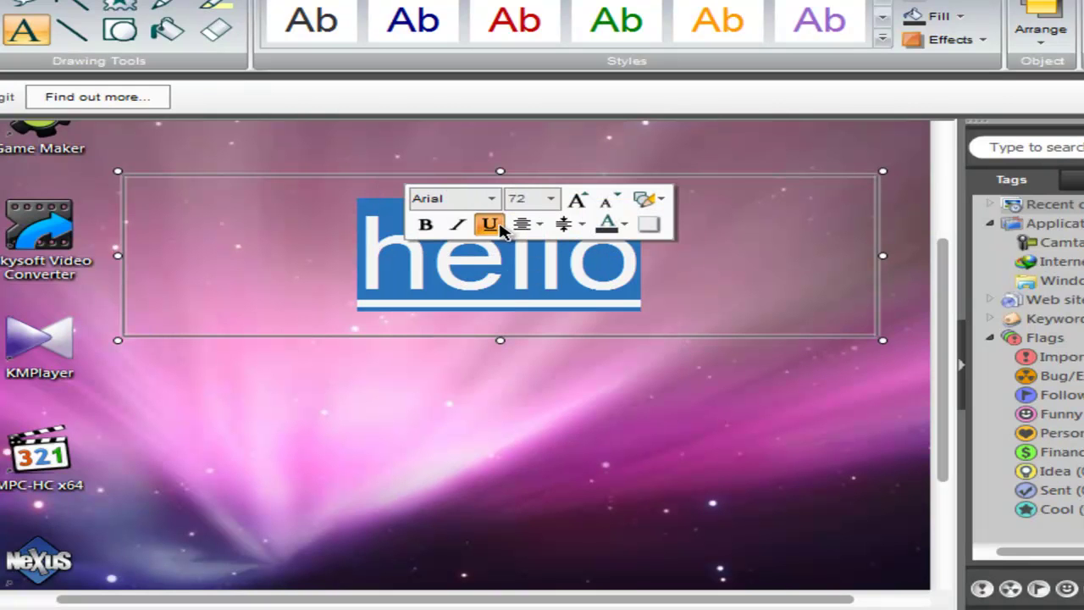
{"action": "left_click", "coordinate": [456, 227]}
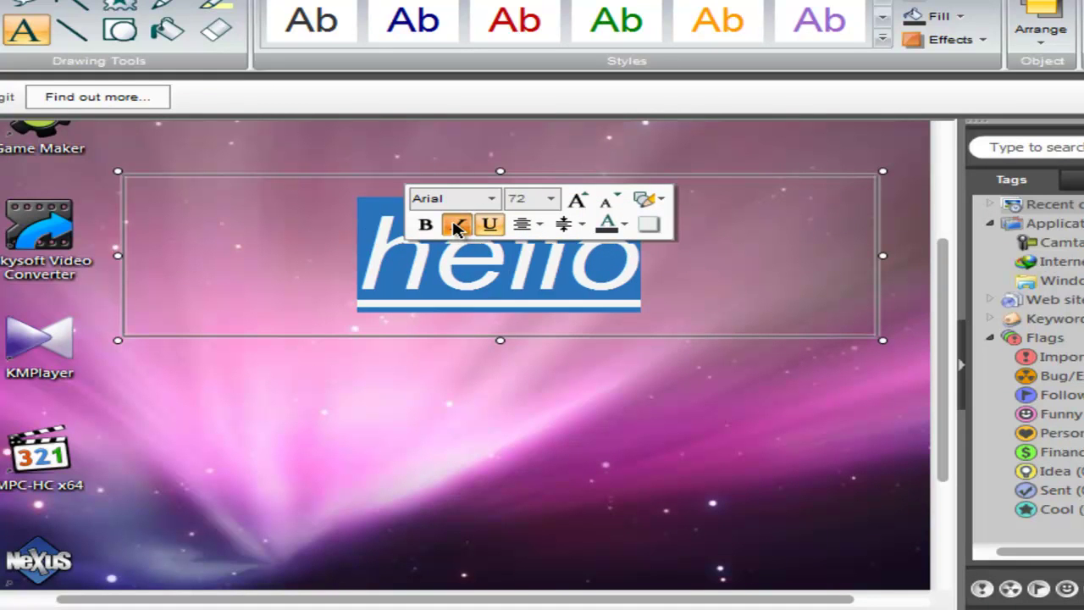
{"action": "left_click", "coordinate": [426, 227]}
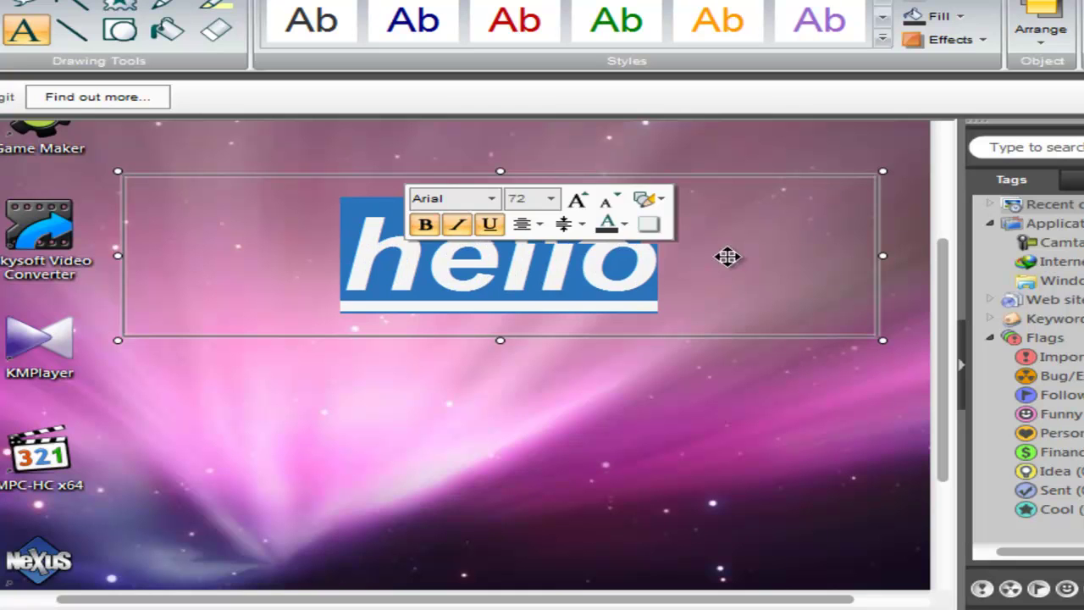
{"action": "left_click", "coordinate": [687, 283]}
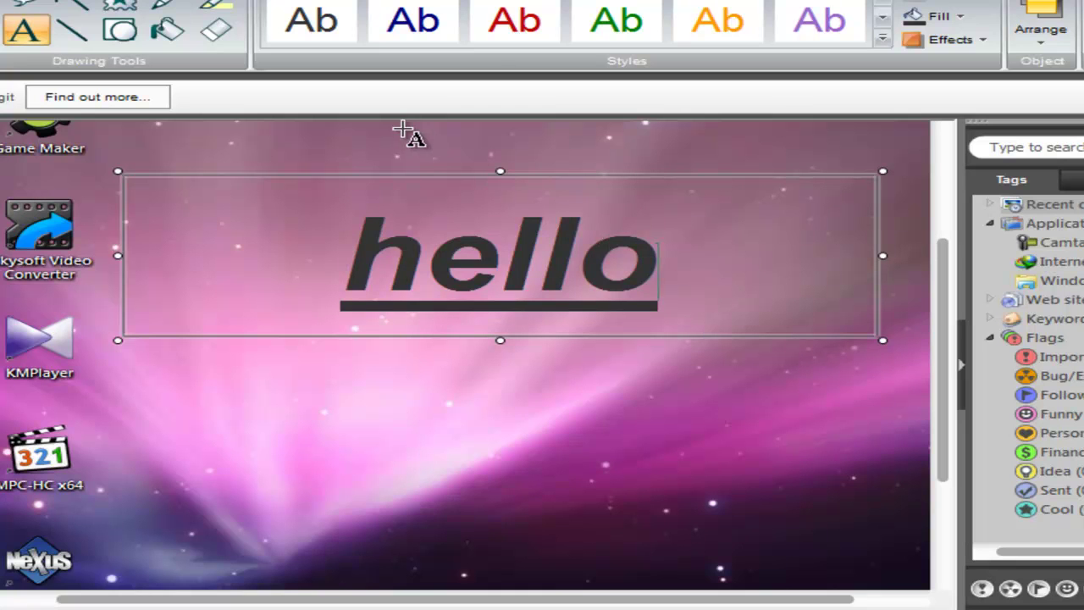
{"action": "left_click", "coordinate": [513, 20]}
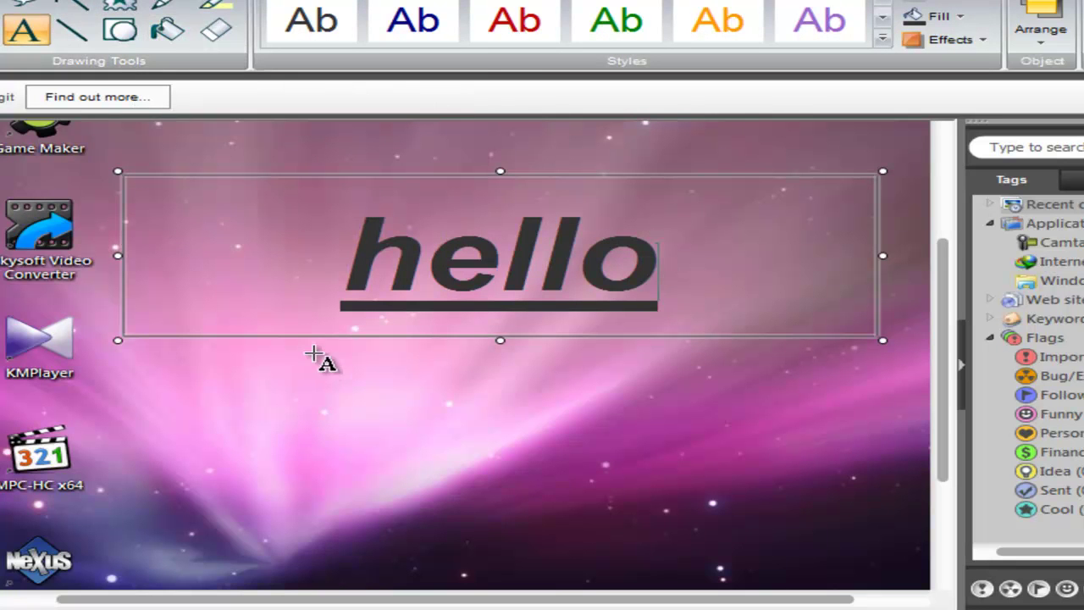
Draw a red arrow from the empty area above the "hello" text to the Mozilla Firefox icon
{"action": "left_click_drag", "start_coordinate": [472, 602], "coordinate": [314, 568]}
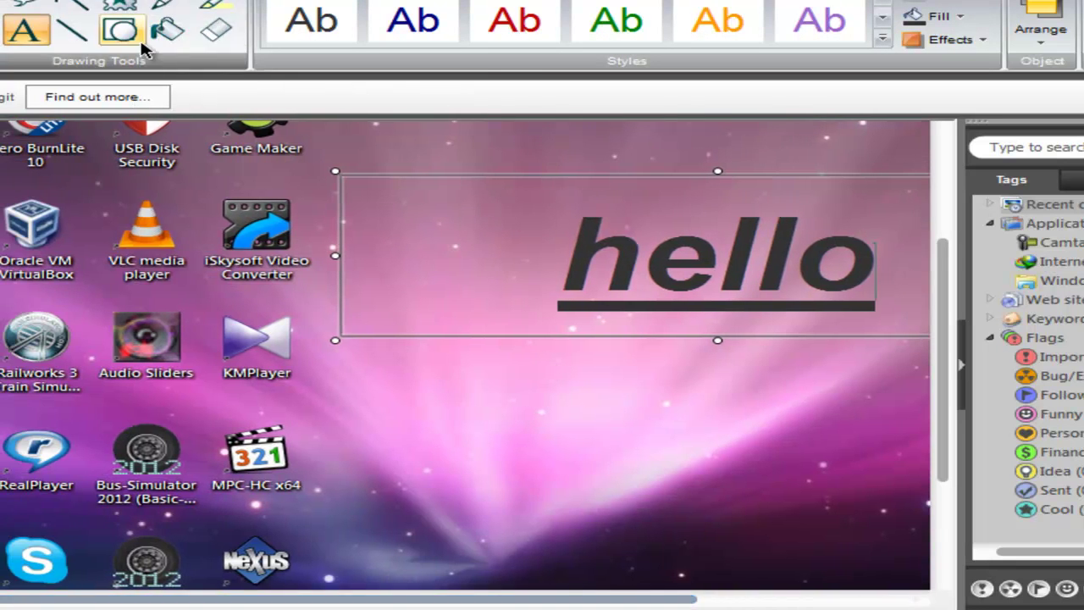
{"action": "left_click", "coordinate": [74, 4]}
{"action": "left_click_drag", "start_coordinate": [946, 290], "coordinate": [938, 203]}
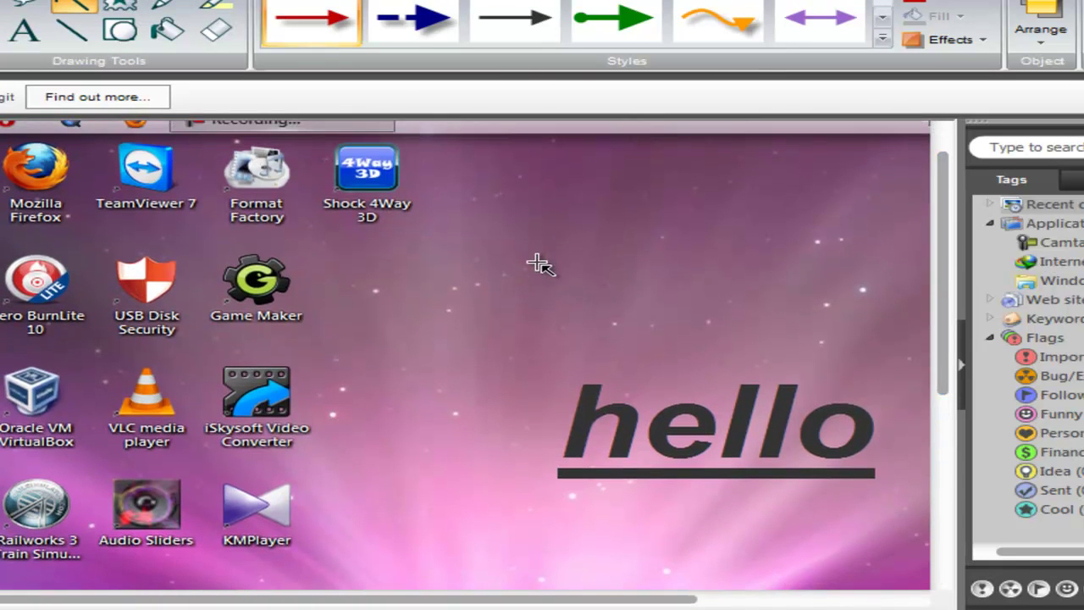
{"action": "left_click_drag", "start_coordinate": [550, 312], "coordinate": [66, 217]}
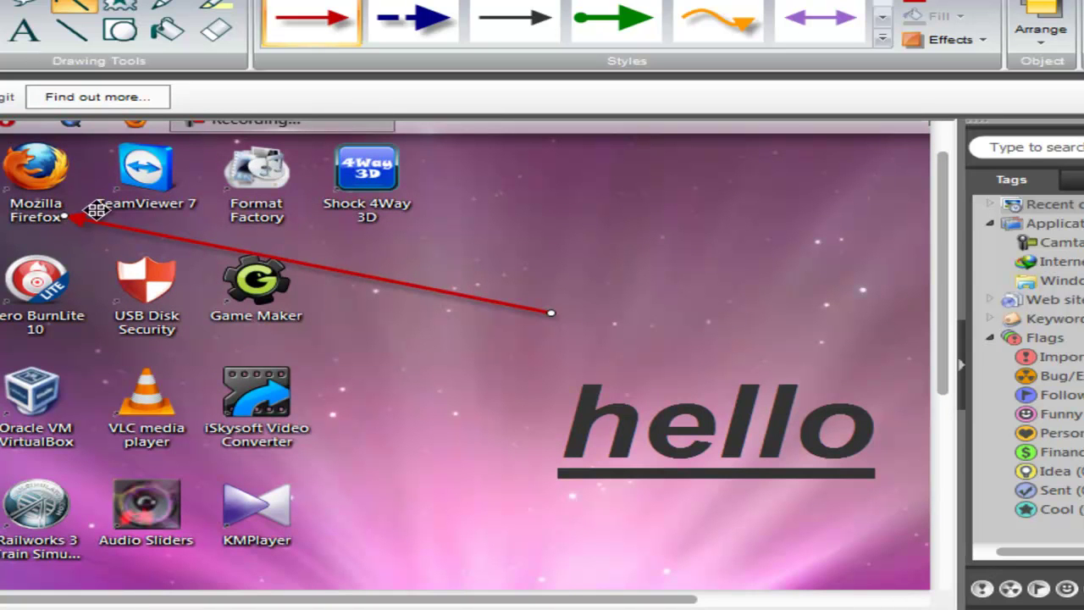
Draw a short second red arrow pointing up to the right across the tail of the Firefox arrow, and adjust its position
{"action": "left_click_drag", "start_coordinate": [938, 235], "coordinate": [881, 221]}
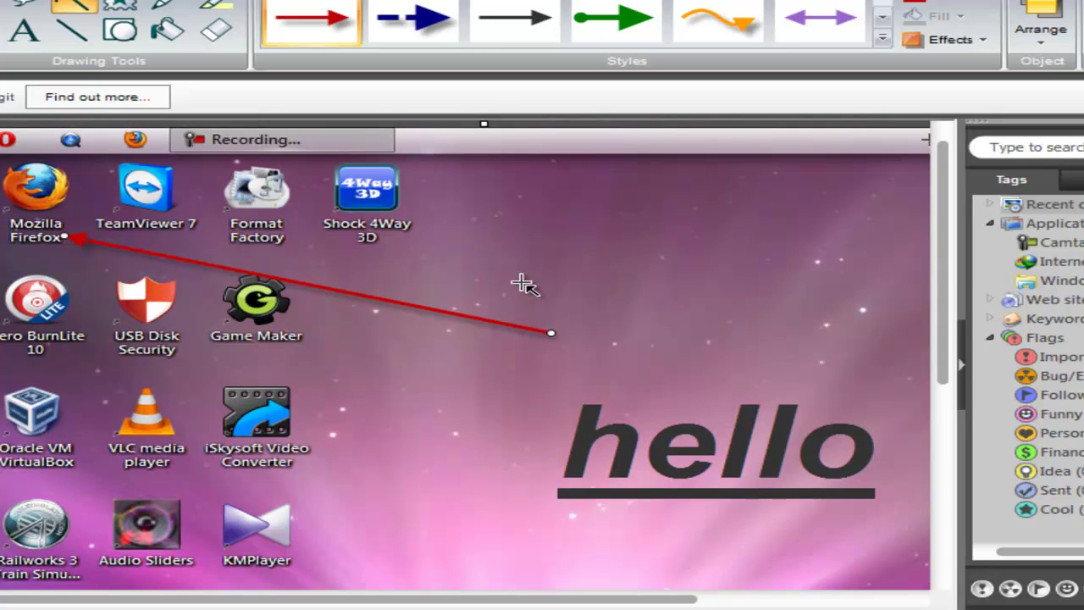
{"action": "left_click_drag", "start_coordinate": [571, 600], "coordinate": [686, 599]}
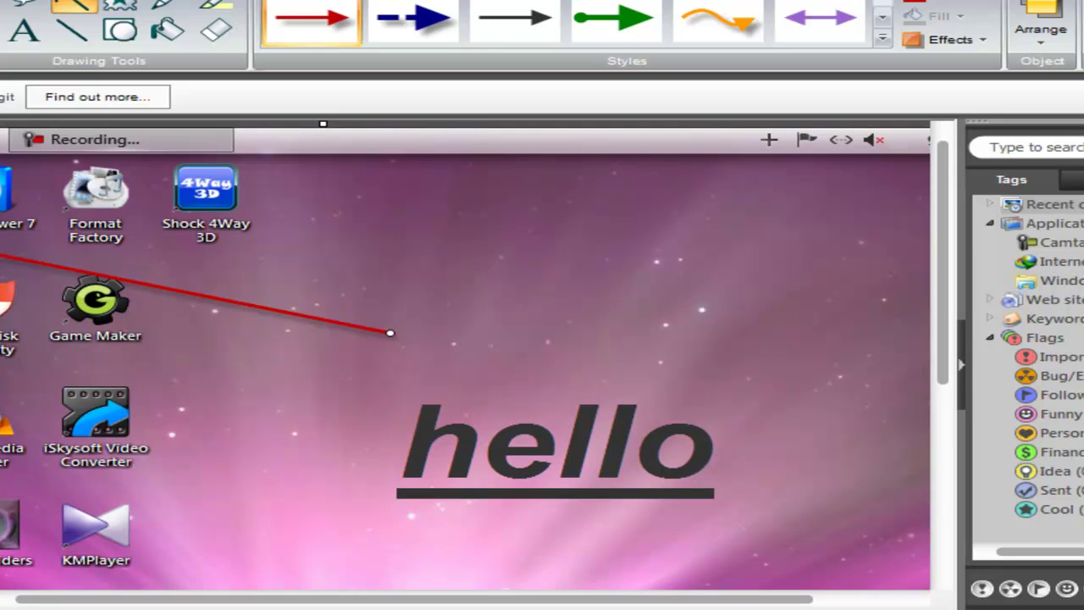
{"action": "mouse_move", "coordinate": [396, 333]}
{"action": "left_mouse_down"}
{"action": "mouse_move", "coordinate": [421, 314]}
{"action": "mouse_move", "coordinate": [475, 200]}
{"action": "left_mouse_up"}
{"action": "left_click_drag", "start_coordinate": [390, 330], "coordinate": [352, 385]}
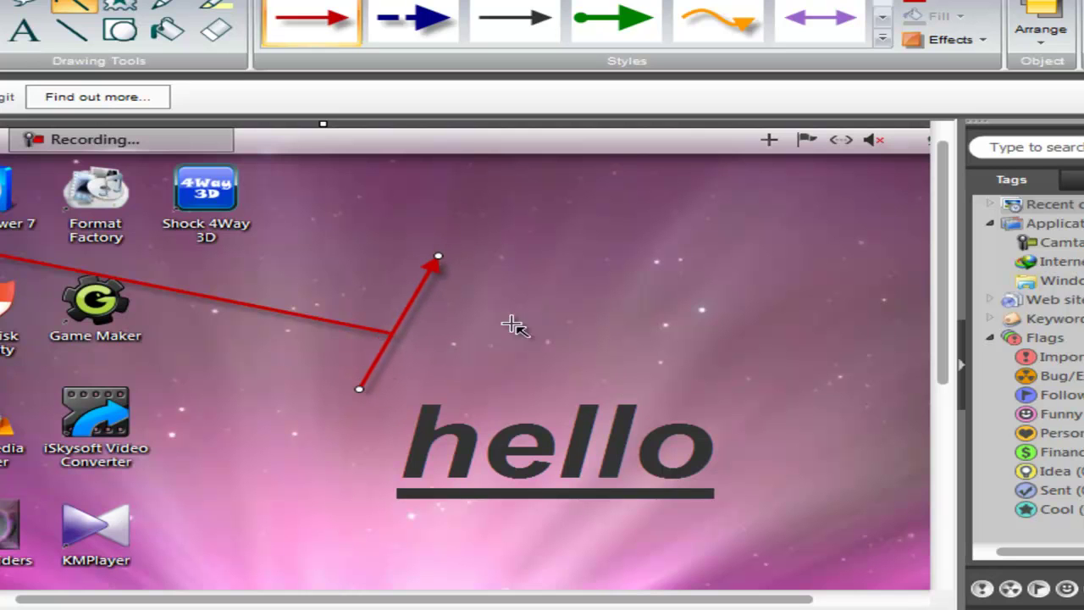
{"action": "left_click_drag", "start_coordinate": [395, 336], "coordinate": [387, 339]}
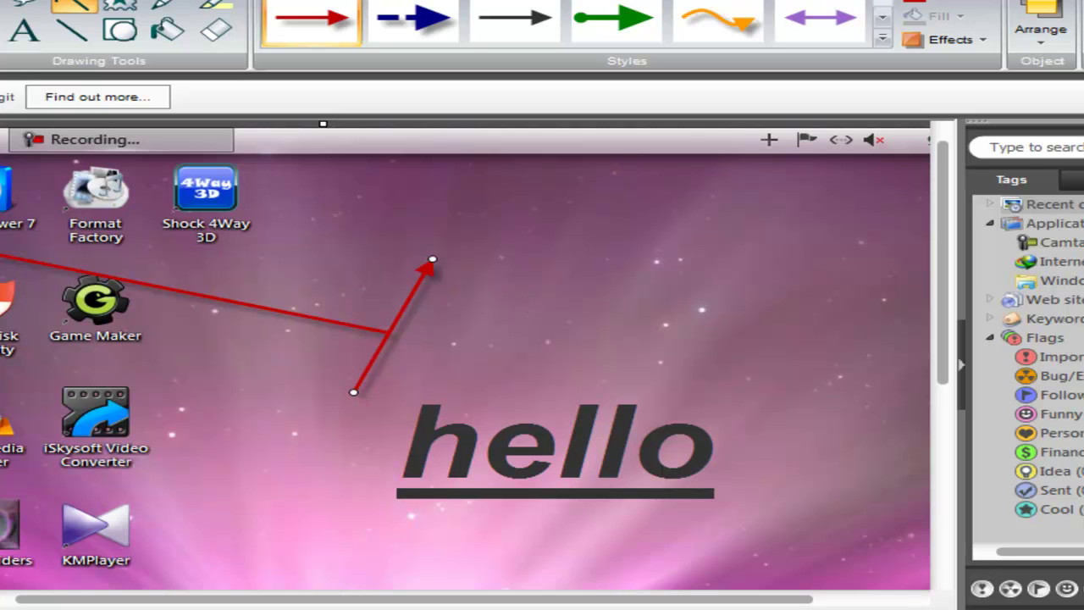
Add a text box above the "hello" text containing the Arabic word "هذا"
{"action": "left_click", "coordinate": [43, 42]}
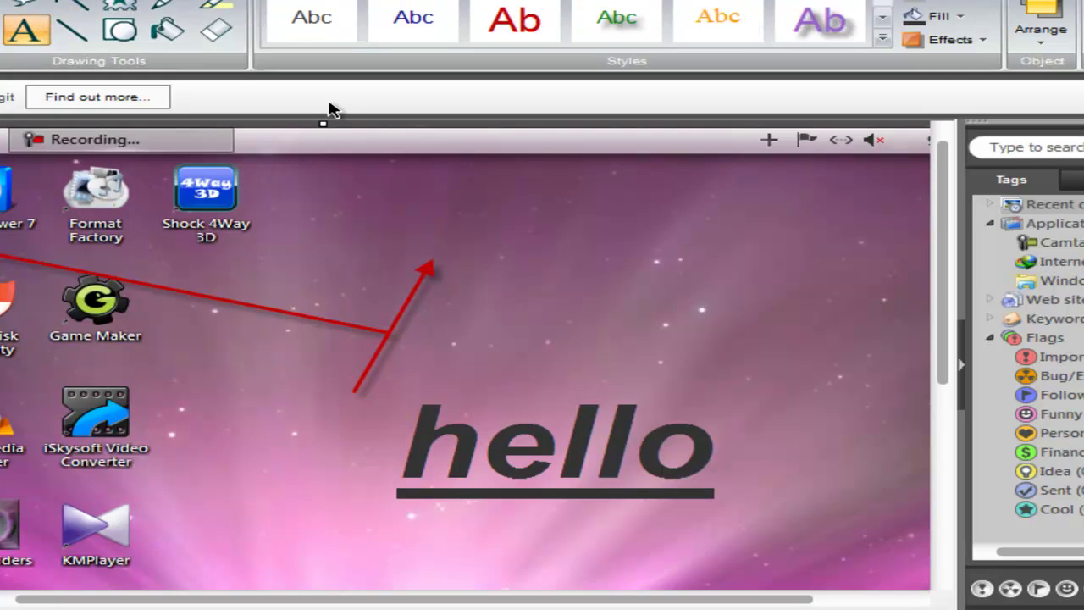
{"action": "left_click_drag", "start_coordinate": [896, 231], "coordinate": [403, 357]}
{"action": "type", "text": "ه"}
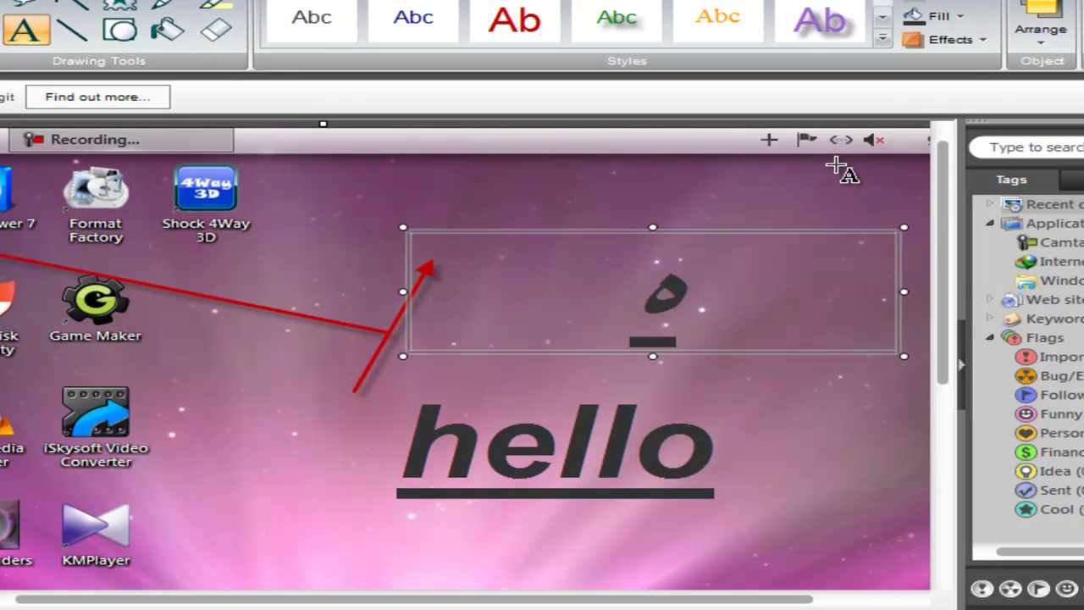
{"action": "type", "text": "ذا"}
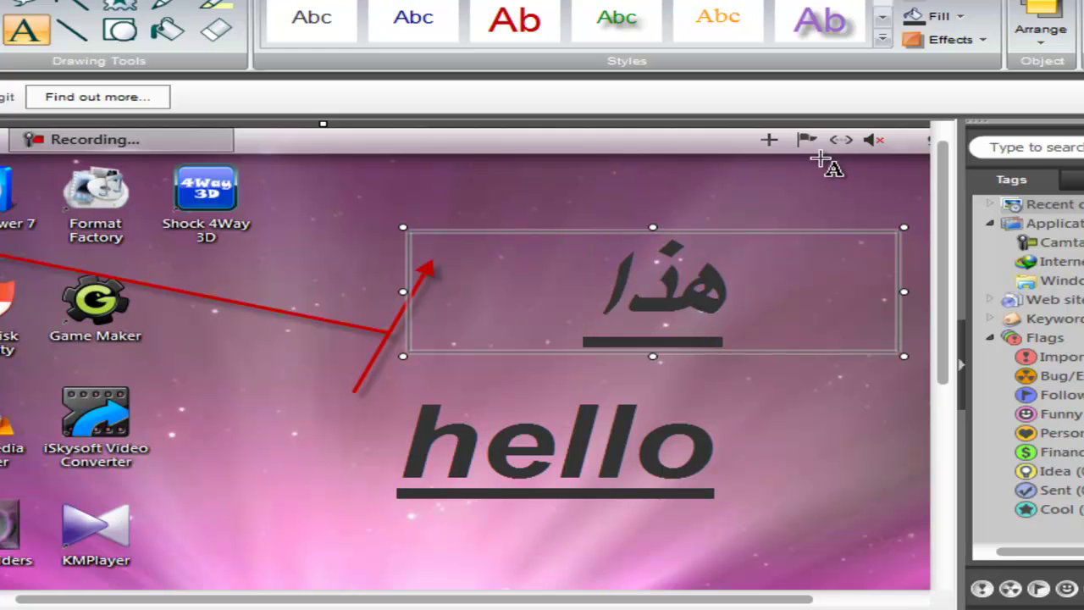
Choose the cloud style for the Callout tool and move the "hello" text box right and slightly down in the image
{"action": "left_click", "coordinate": [74, 5]}
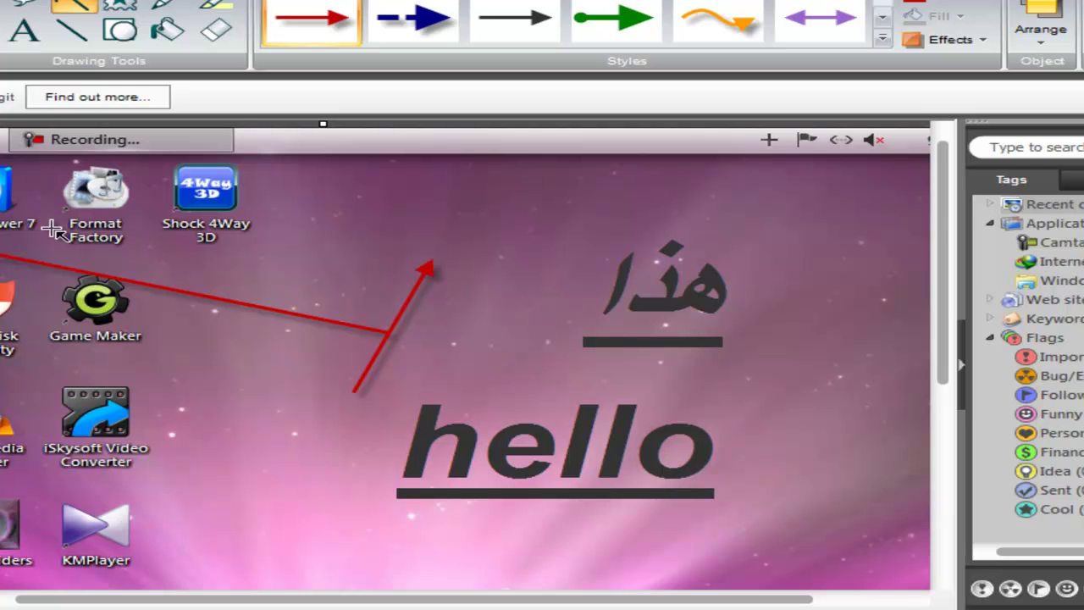
{"action": "left_click", "coordinate": [41, 5]}
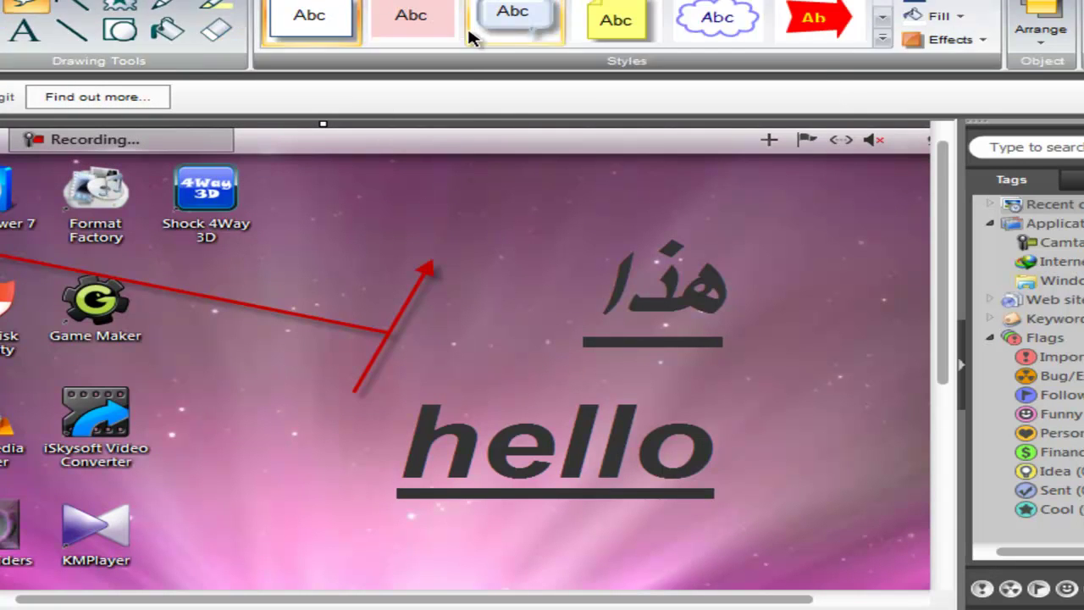
{"action": "left_click", "coordinate": [727, 25]}
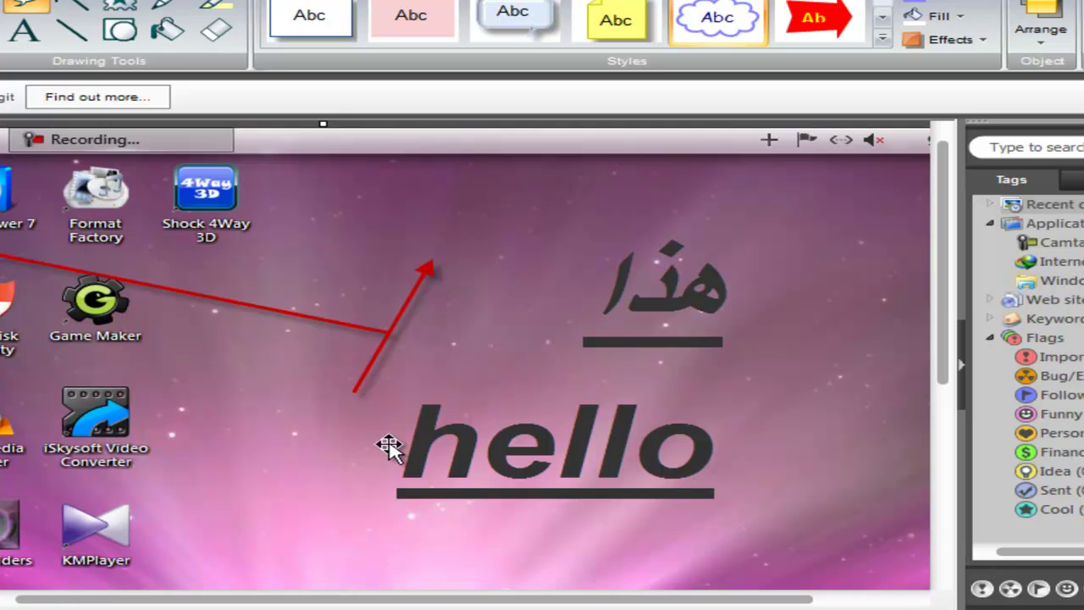
{"action": "left_click", "coordinate": [359, 454]}
{"action": "mouse_move", "coordinate": [359, 454]}
{"action": "left_mouse_down"}
{"action": "mouse_move", "coordinate": [278, 465]}
{"action": "mouse_move", "coordinate": [575, 424]}
{"action": "mouse_move", "coordinate": [735, 466]}
{"action": "left_mouse_up"}
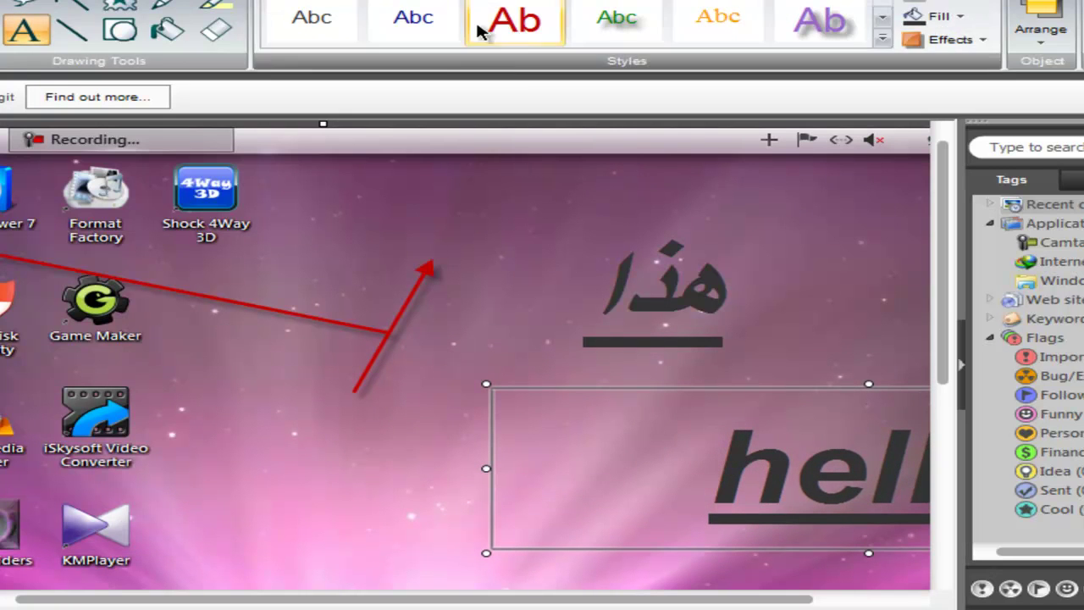
Draw a cloud callout just above and beside the KMPlayer icon, containing the text "km player"
{"action": "left_click", "coordinate": [28, 7]}
{"action": "left_click_drag", "start_coordinate": [400, 437], "coordinate": [125, 534]}
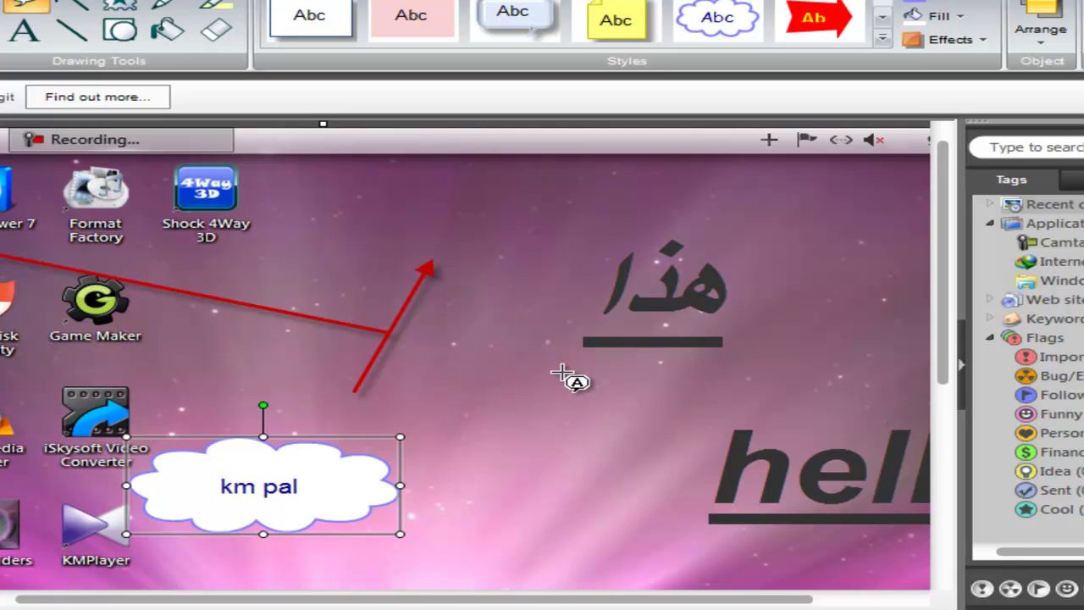
{"action": "type", "text": "km player"}
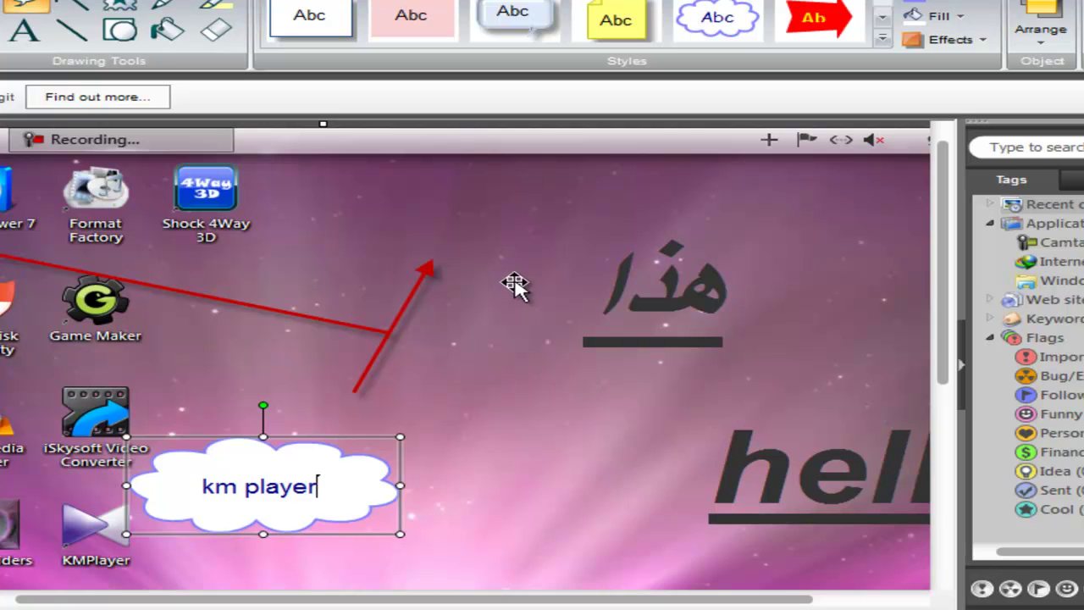
Stamp a yellow arrow just past the lower edge of the "km player" cloud and a green check mark under the Arabic word
{"action": "left_click", "coordinate": [23, 30]}
{"action": "left_click", "coordinate": [68, 5]}
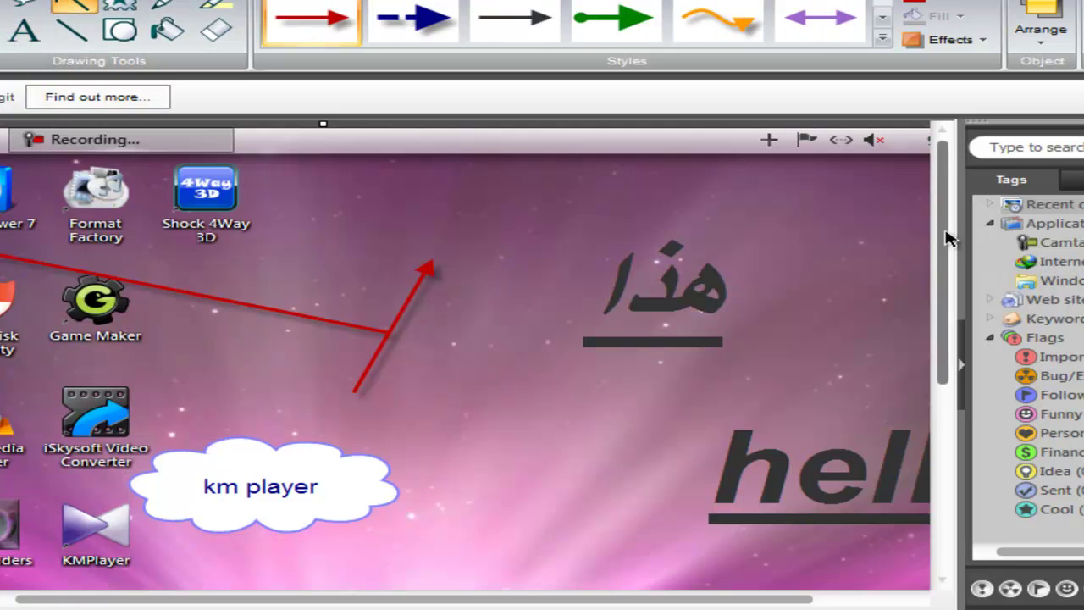
{"action": "scroll", "coordinate": [909, 393], "scroll_direction": "down", "scroll_amount": 3}
{"action": "scroll", "coordinate": [903, 365], "scroll_direction": "up", "scroll_amount": 3}
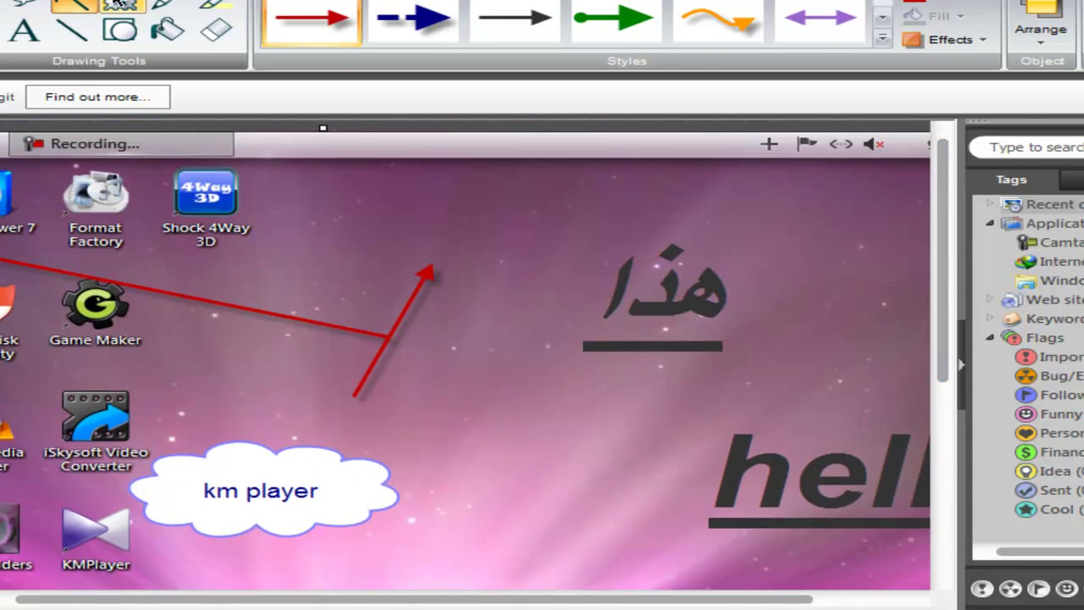
{"action": "left_click", "coordinate": [120, 7]}
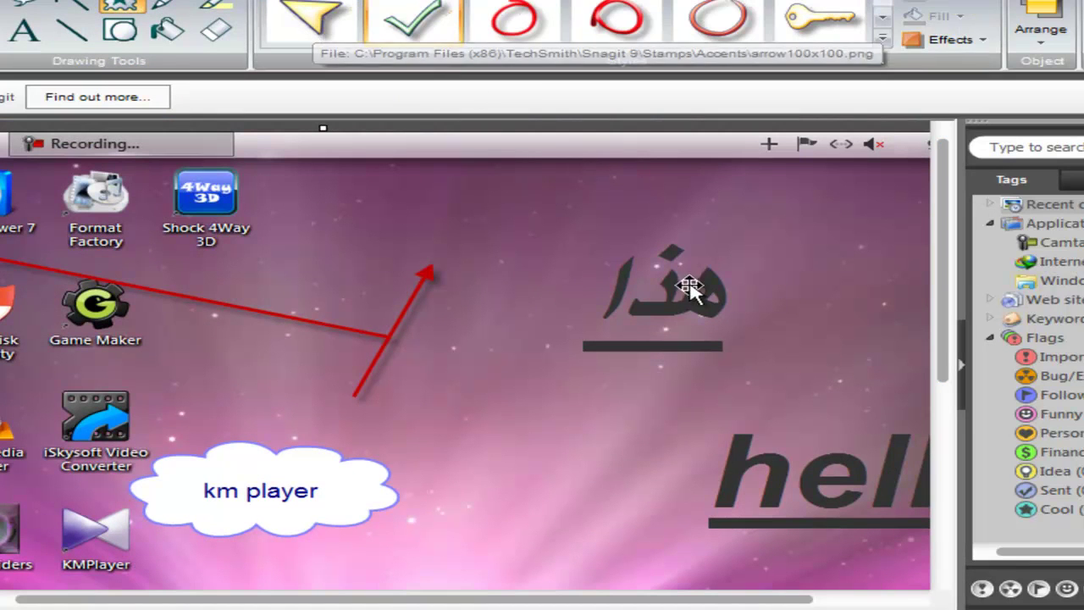
{"action": "left_click", "coordinate": [268, 23]}
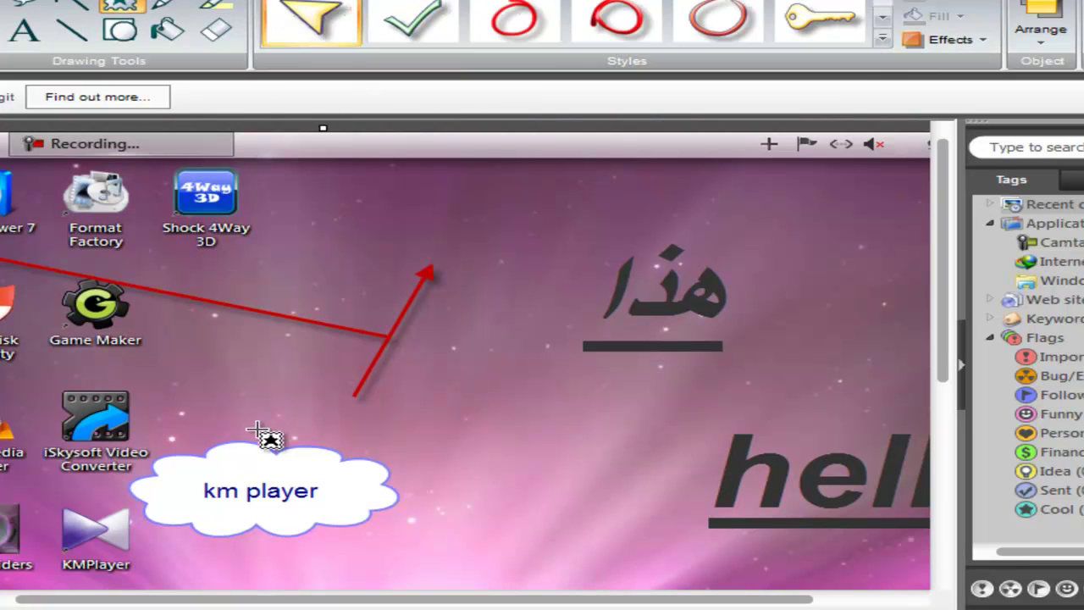
{"action": "left_click", "coordinate": [395, 520]}
{"action": "left_click", "coordinate": [412, 22]}
{"action": "left_click", "coordinate": [628, 381]}
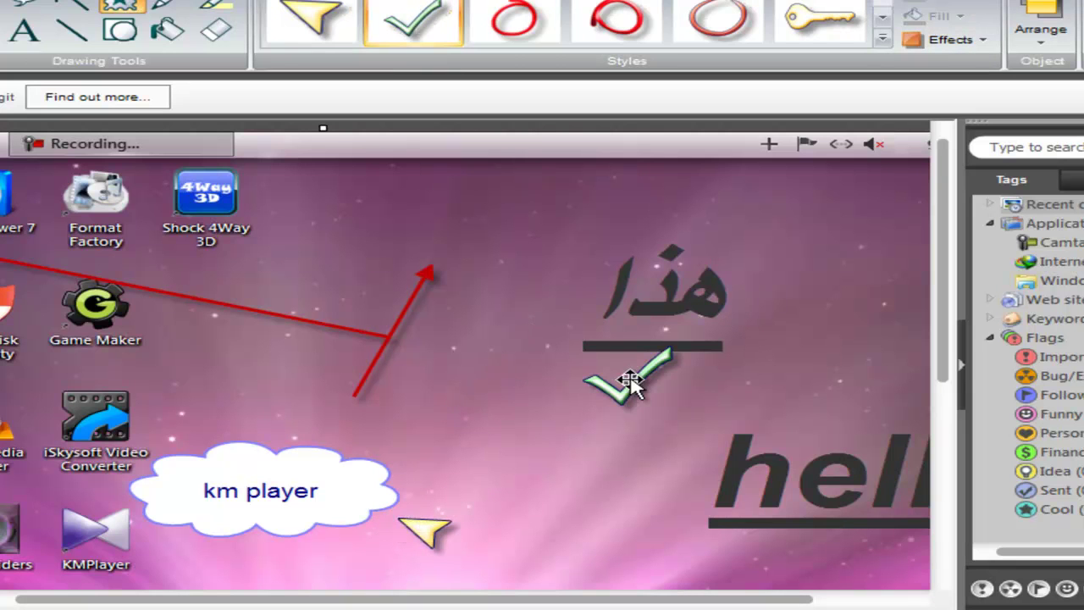
Stamp a golden key below the Shock 4Way 3D icon and a red circle around the TeamViewer icon
{"action": "left_click", "coordinate": [802, 21]}
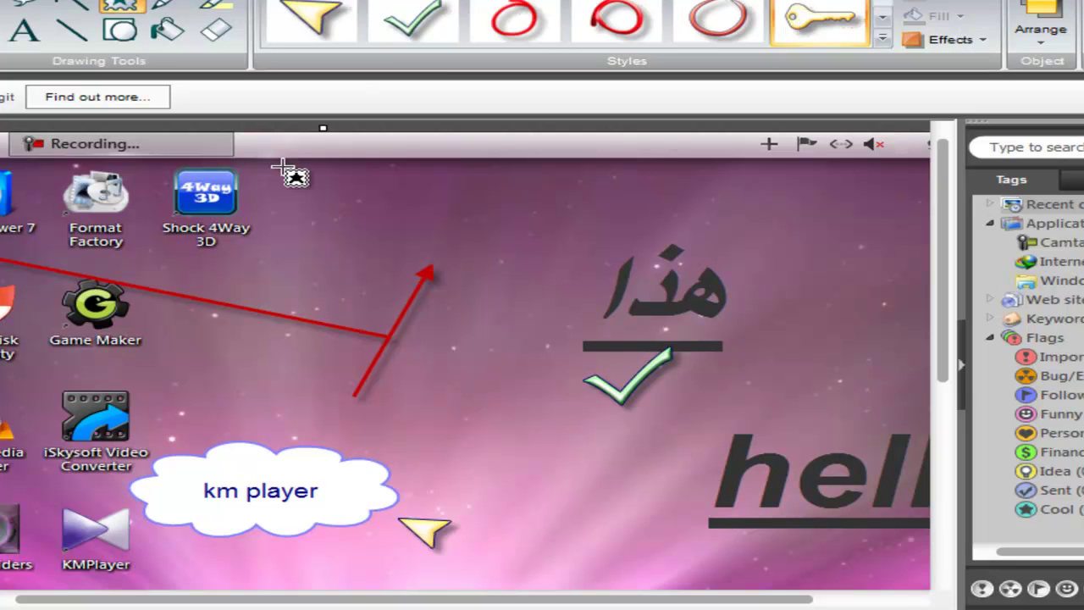
{"action": "left_click", "coordinate": [204, 268]}
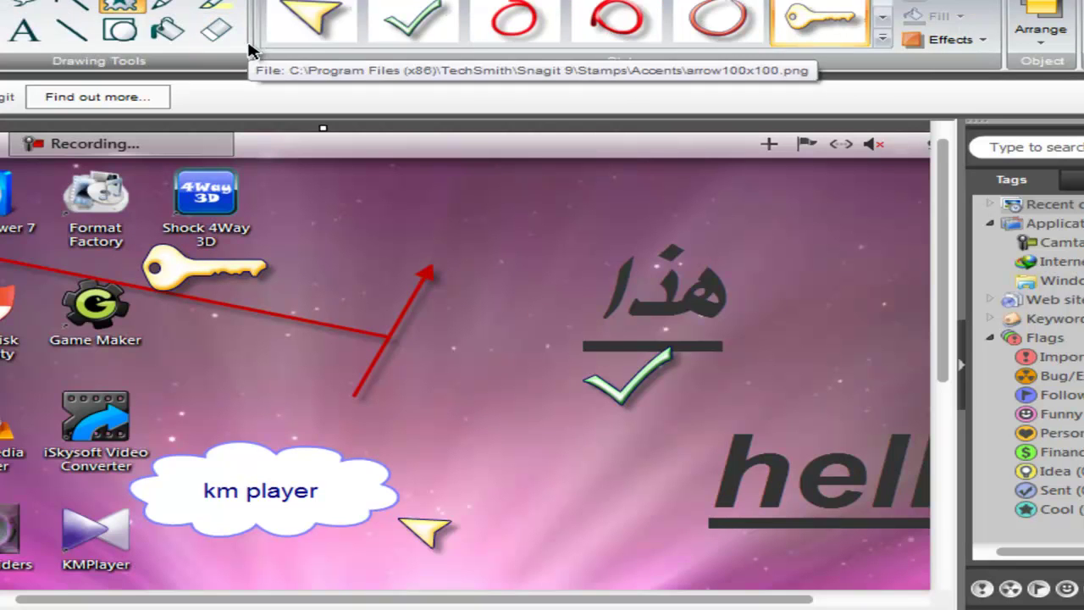
{"action": "left_click", "coordinate": [715, 33]}
{"action": "left_click", "coordinate": [5, 220]}
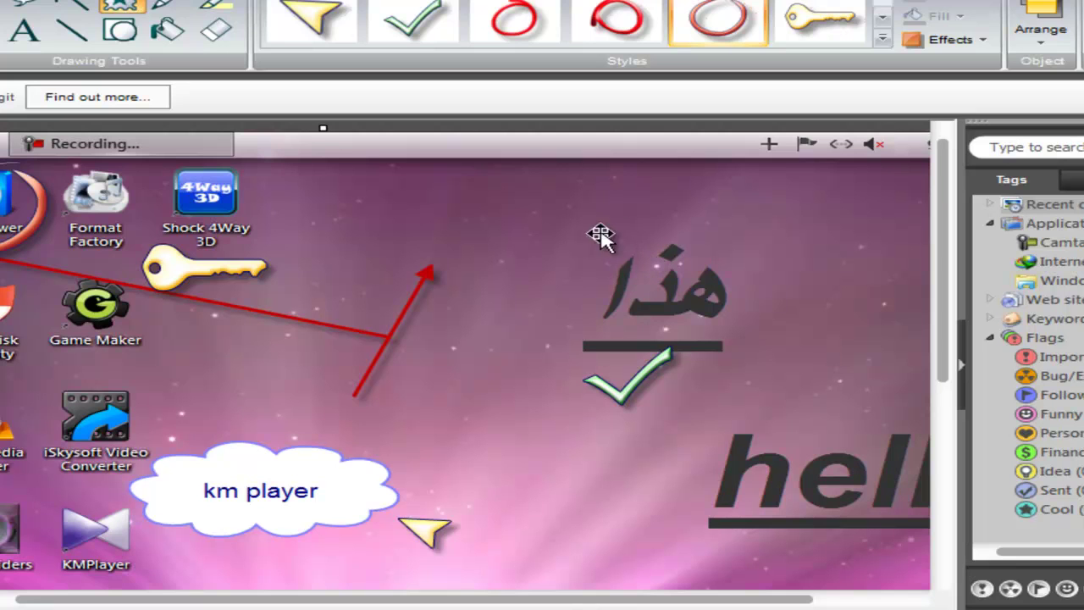
Move the "km player" cloud to the right and frame the iSkysoft Video Converter icon with four straight red lines
{"action": "left_click", "coordinate": [78, 32]}
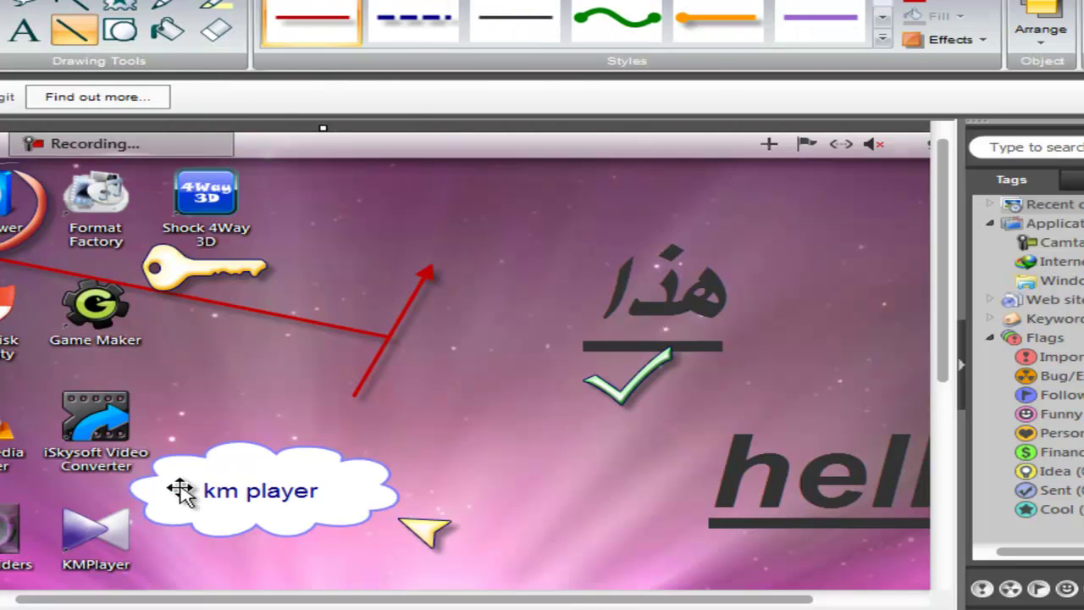
{"action": "left_click_drag", "start_coordinate": [152, 476], "coordinate": [395, 452]}
{"action": "left_click", "coordinate": [75, 31]}
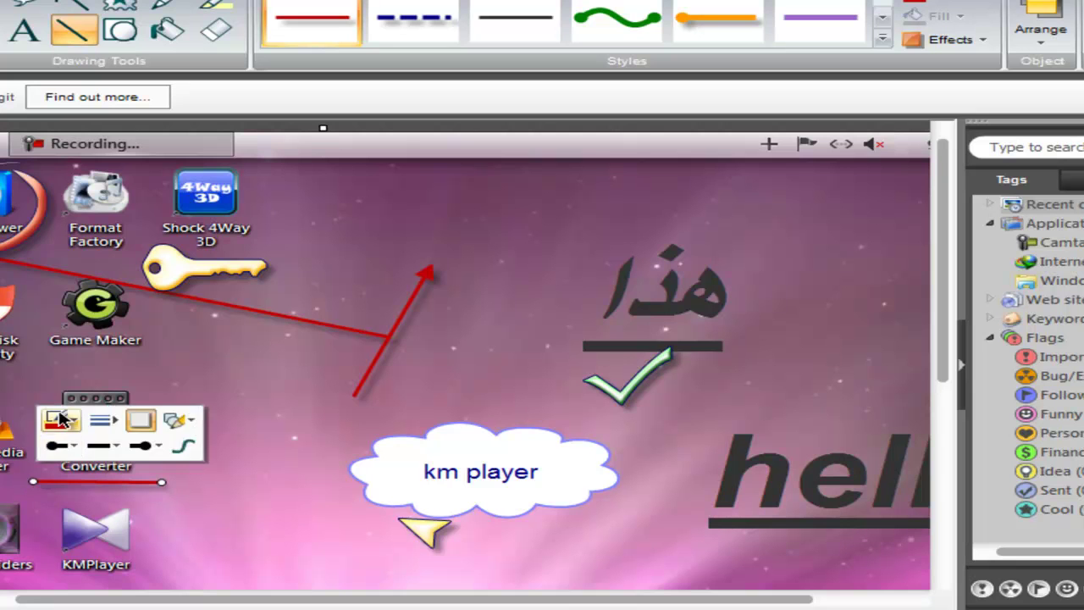
{"action": "mouse_move", "coordinate": [30, 375]}
{"action": "left_mouse_down"}
{"action": "mouse_move", "coordinate": [35, 482]}
{"action": "mouse_move", "coordinate": [62, 373]}
{"action": "left_mouse_up"}
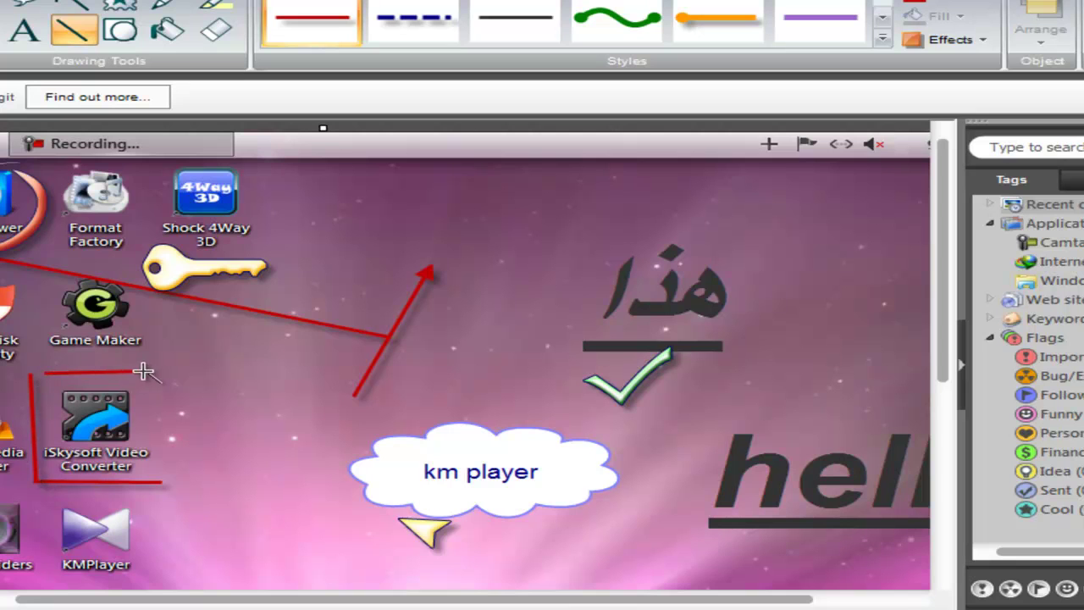
{"action": "mouse_move", "coordinate": [163, 372]}
{"action": "left_mouse_down"}
{"action": "mouse_move", "coordinate": [164, 392]}
{"action": "mouse_move", "coordinate": [173, 371]}
{"action": "mouse_move", "coordinate": [172, 404]}
{"action": "left_mouse_up"}
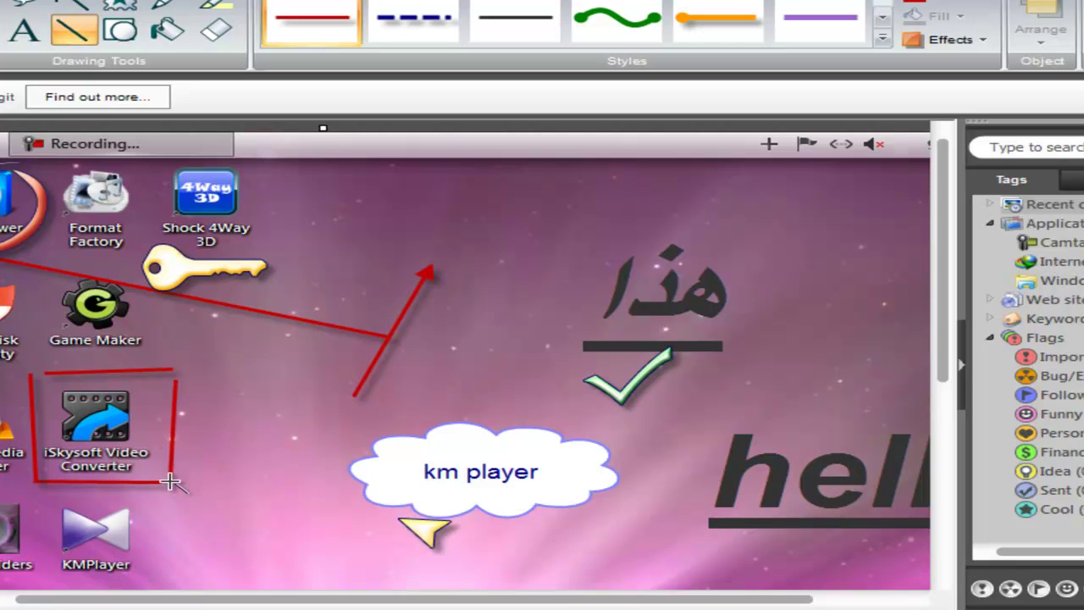
{"action": "left_click_drag", "start_coordinate": [173, 484], "coordinate": [173, 484]}
Start saving the annotated capture to the Desktop and set its file type to JPG - JPEG Image (*.jpg)
{"action": "left_click_drag", "start_coordinate": [549, 605], "coordinate": [385, 603]}
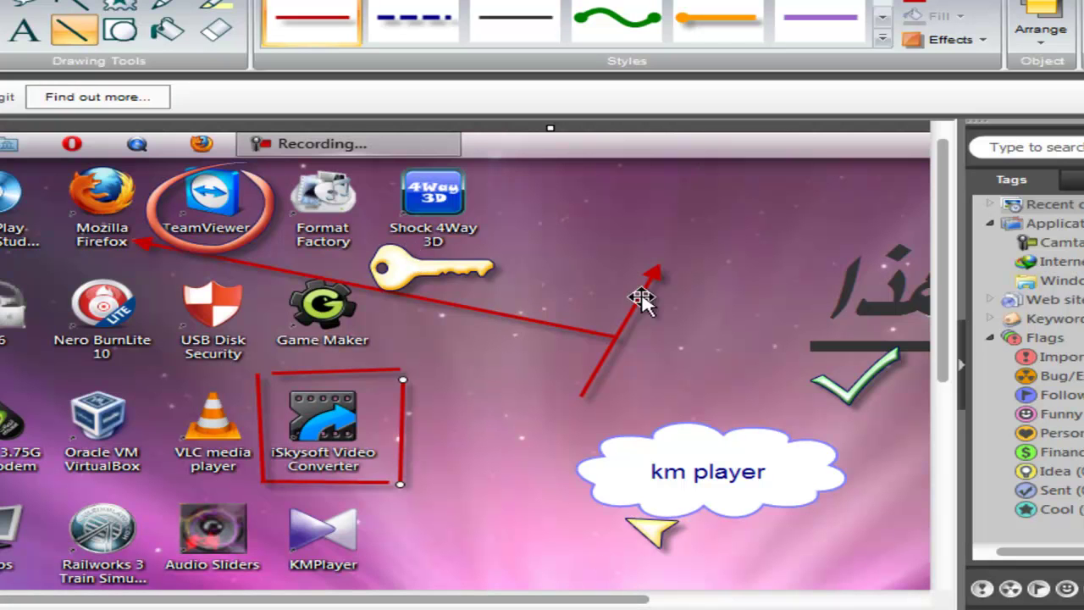
{"action": "scroll", "coordinate": [944, 315], "scroll_direction": "down", "scroll_amount": 2}
{"action": "scroll", "coordinate": [914, 319], "scroll_direction": "up", "scroll_amount": 2}
{"action": "key", "text": "ctrl+s"}
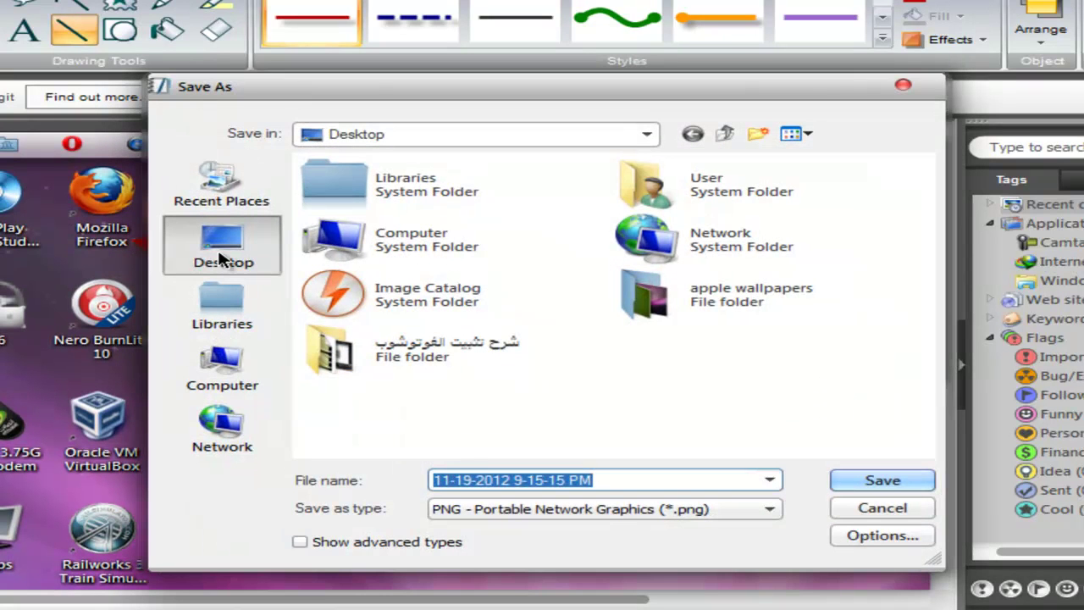
{"action": "left_click", "coordinate": [593, 509]}
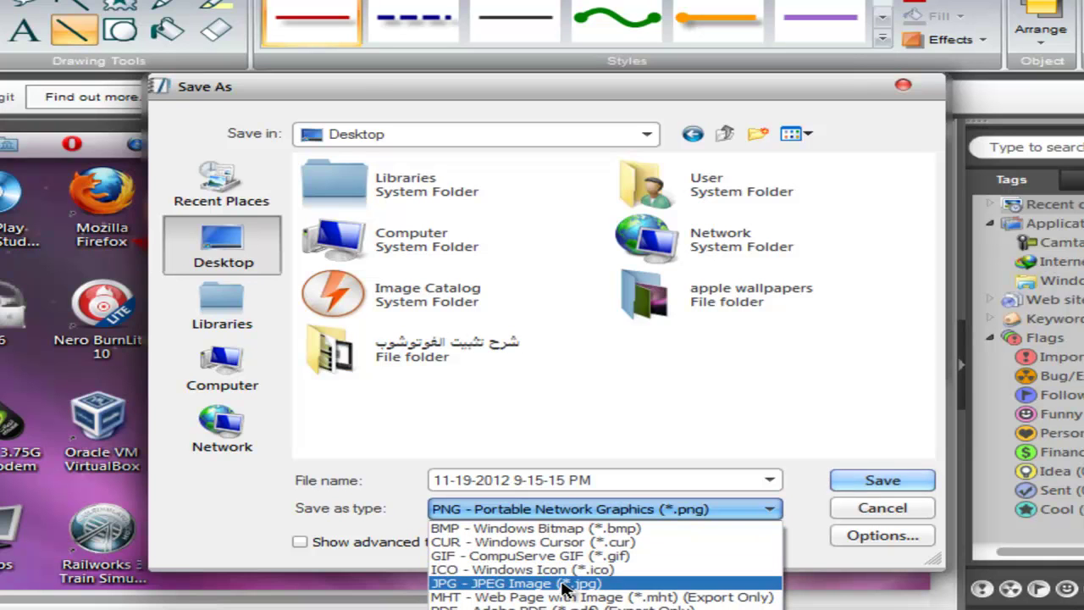
{"action": "left_click", "coordinate": [505, 556]}
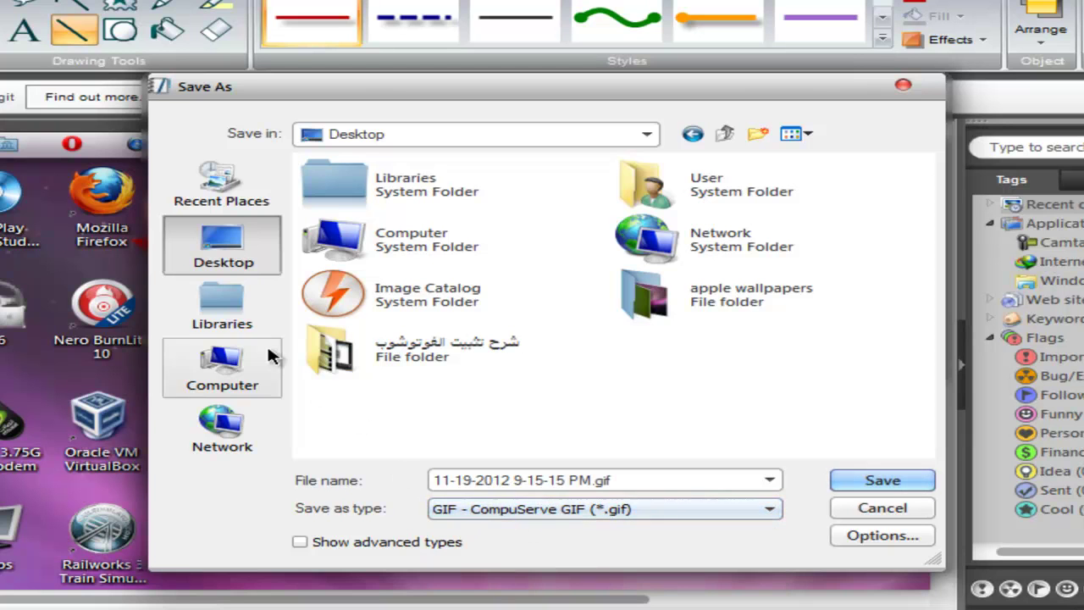
{"action": "left_click", "coordinate": [593, 511]}
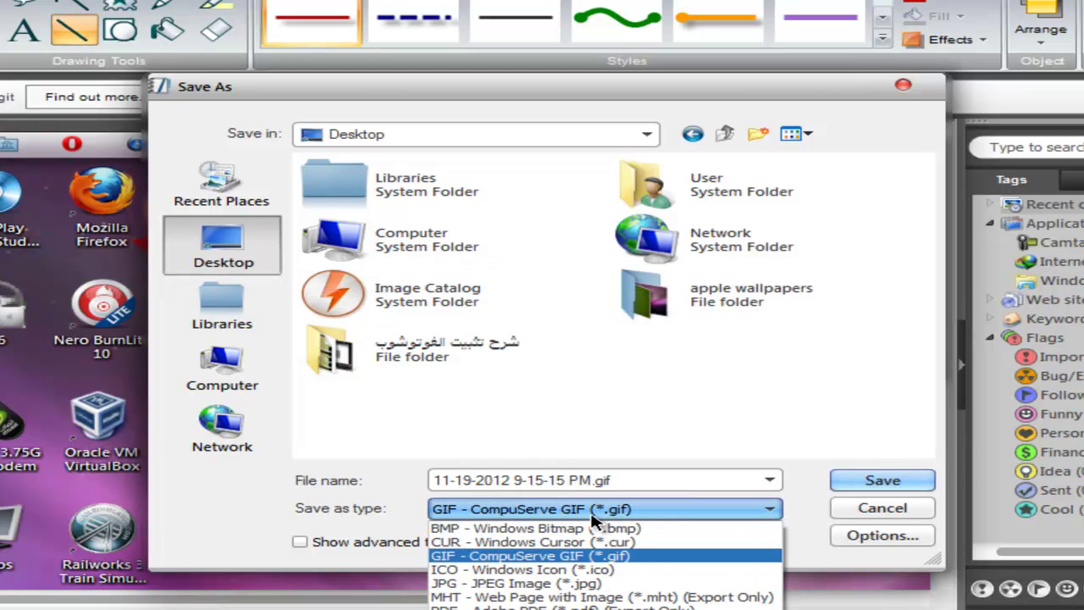
{"action": "left_click", "coordinate": [457, 584]}
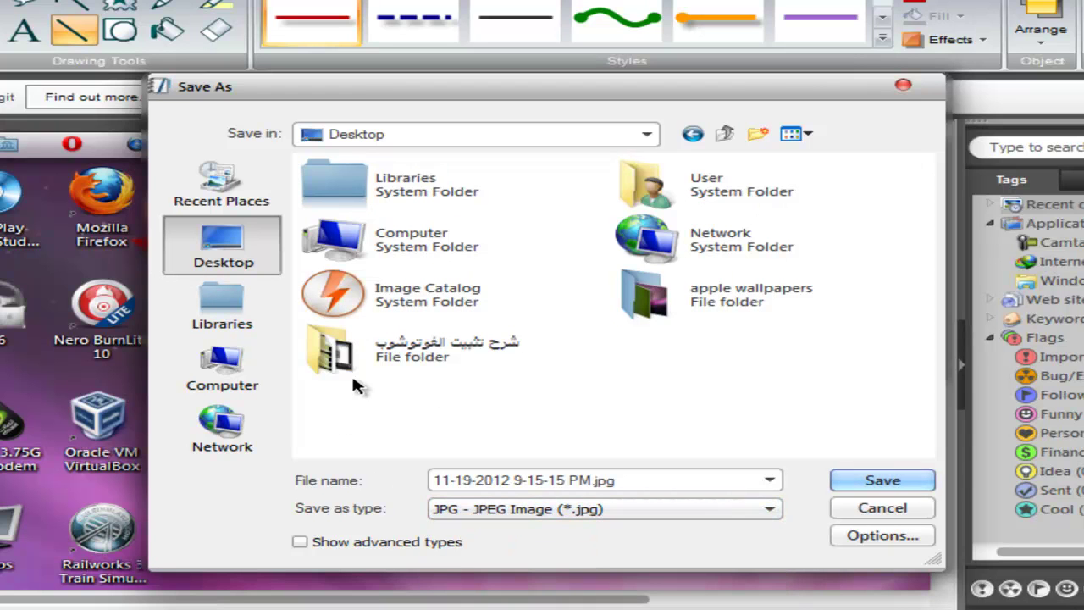
Name the image file hella and save it
{"action": "left_click", "coordinate": [639, 478]}
{"action": "type", "text": "h"}
{"action": "key", "text": "BackSpace"}
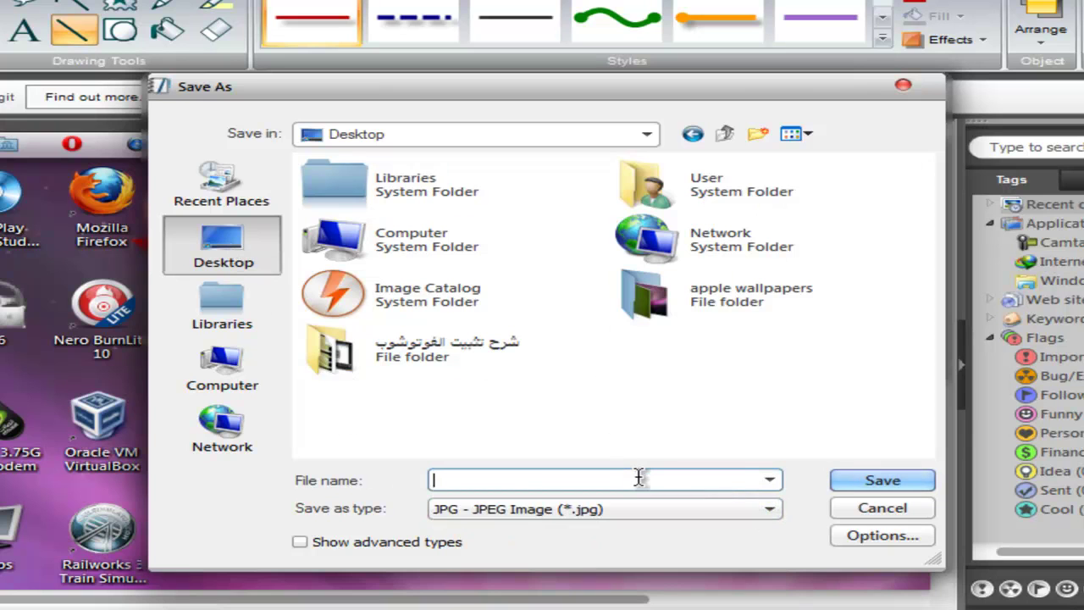
{"action": "type", "text": "he"}
{"action": "left_click", "coordinate": [871, 481]}
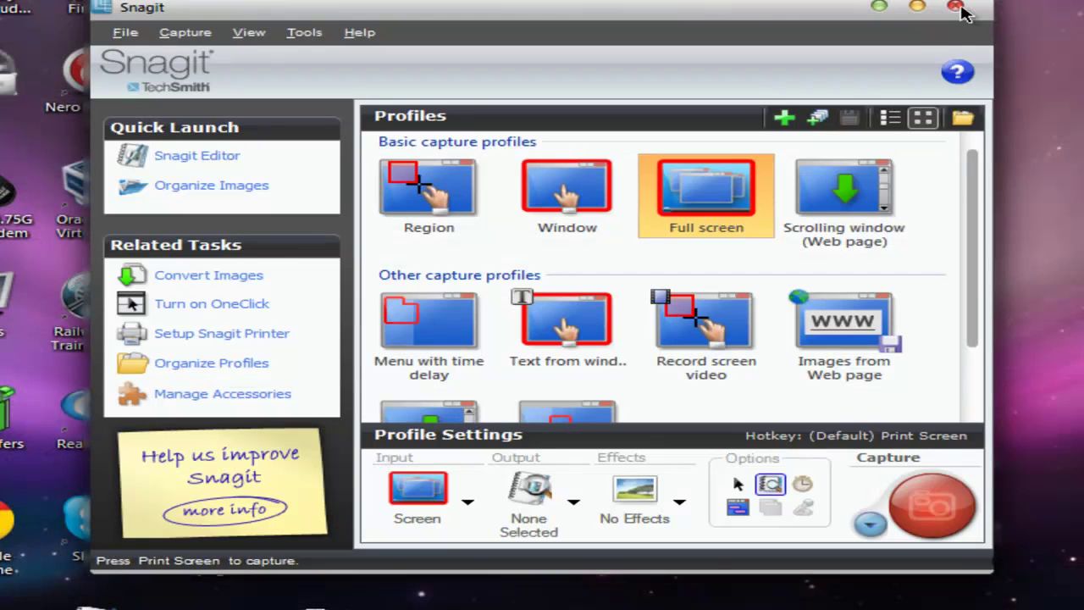
Clear the Snagit window off the desktop, view the saved hella image in Windows Photo Viewer, and close the viewer
{"action": "left_click", "coordinate": [962, 29]}
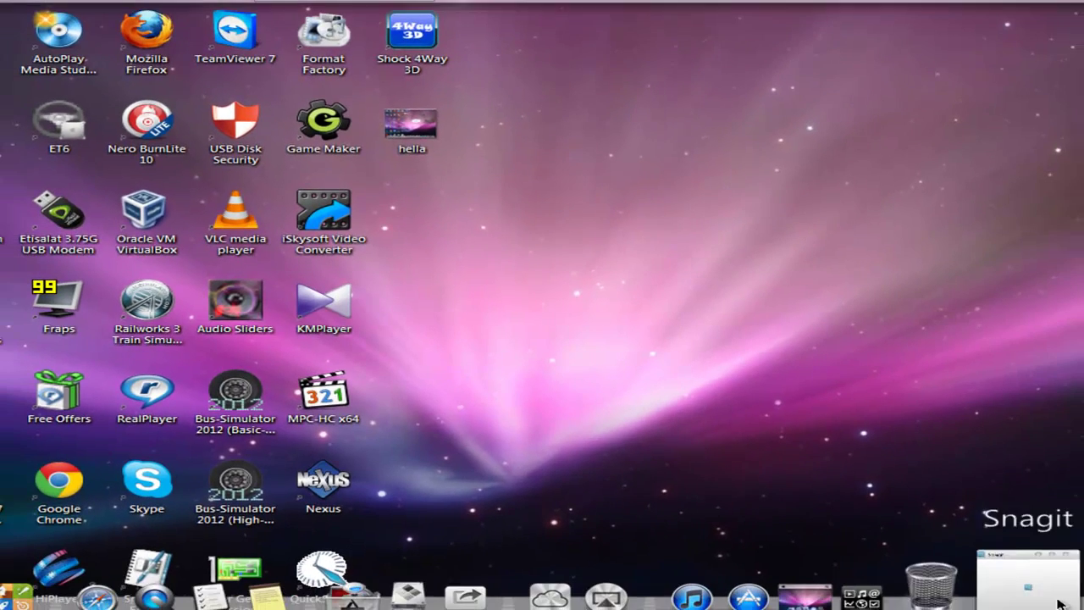
{"action": "left_click", "coordinate": [436, 81]}
{"action": "double_click", "coordinate": [421, 127]}
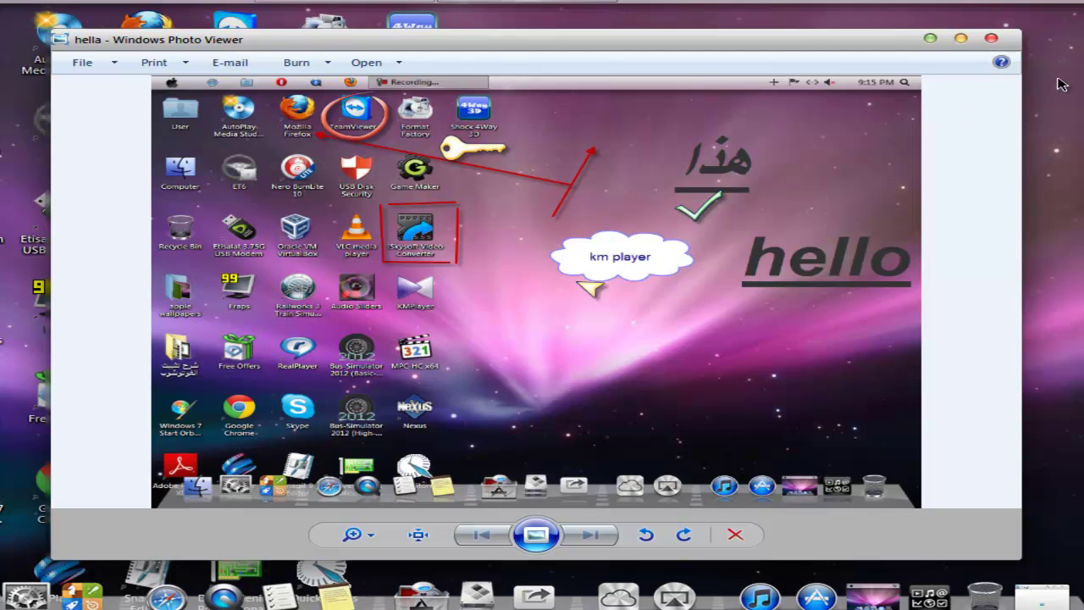
{"action": "left_click", "coordinate": [1000, 41]}
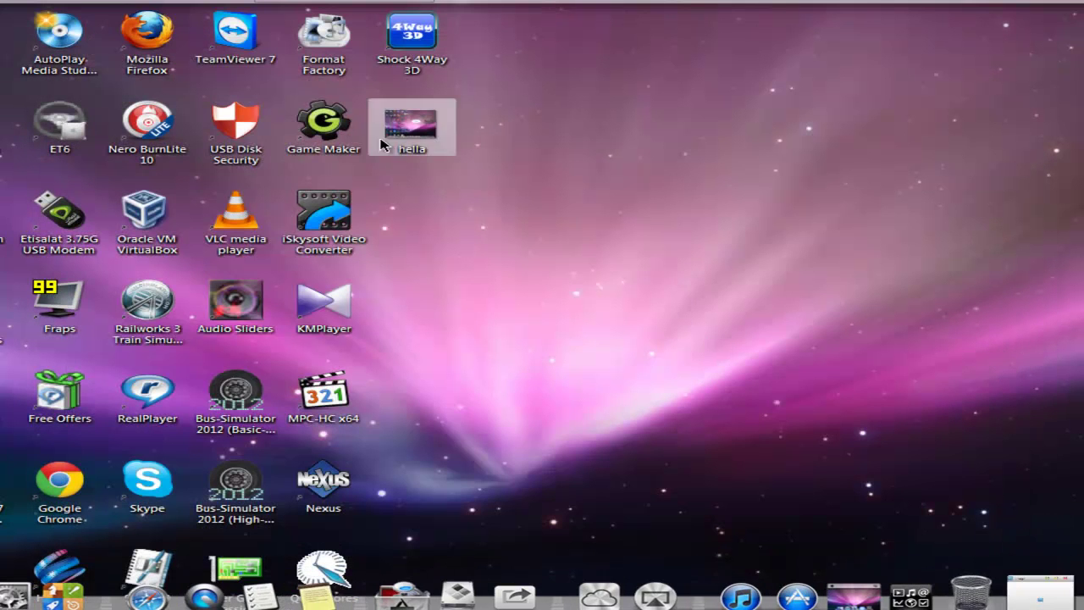